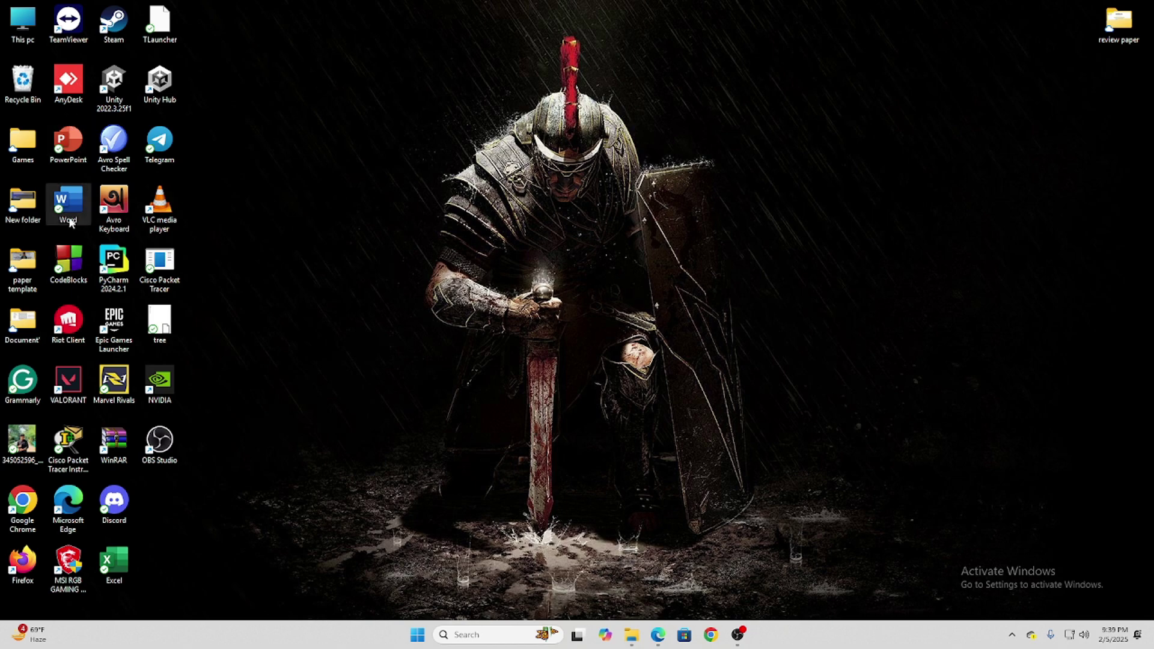
- Launch Google Chrome from the desktop and open it with the "Person 1" profile
left_click(33, 507)
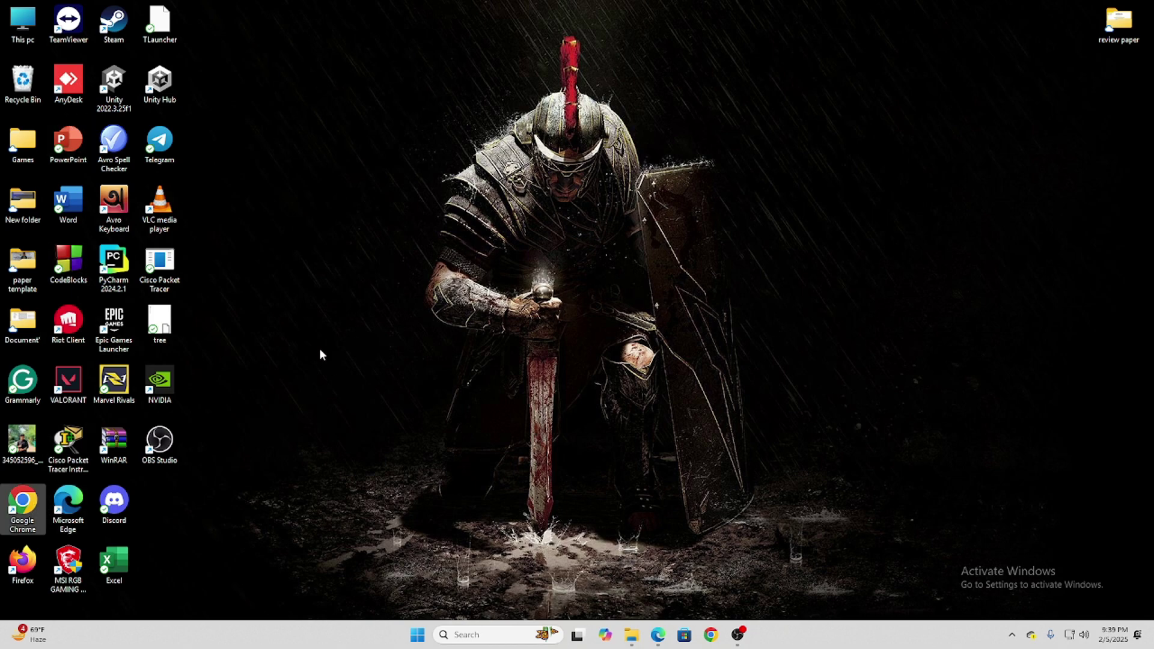
key("Return")
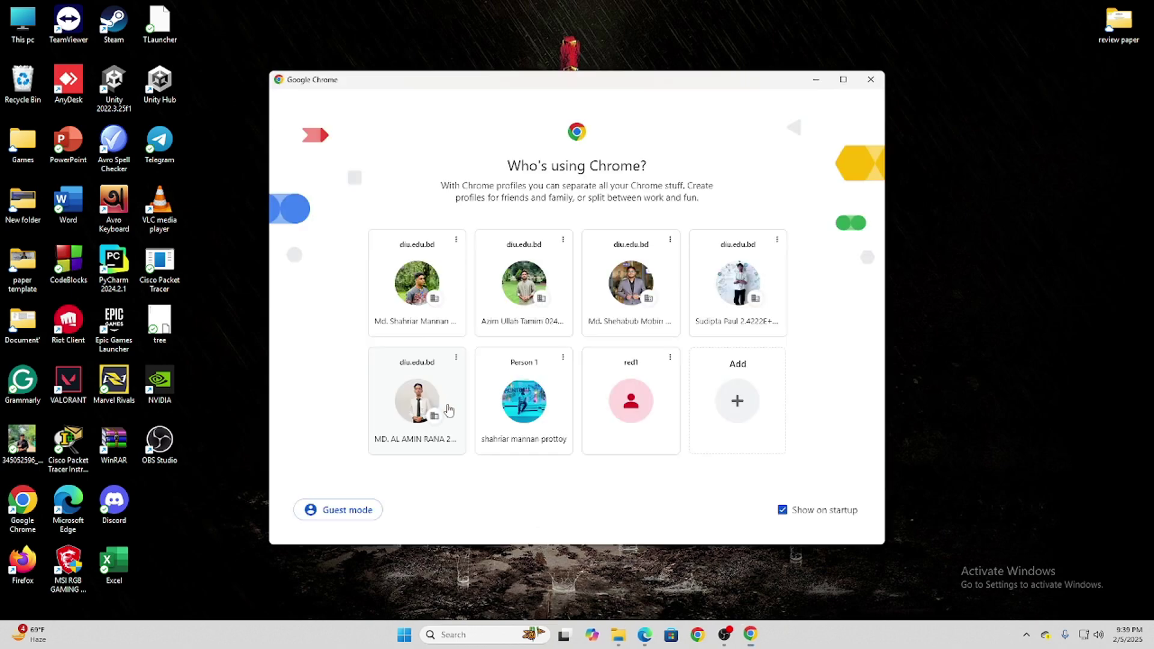
left_click(503, 411)
- Search the web for "virtualbox" and open the official virtualbox.org site
left_click(248, 37)
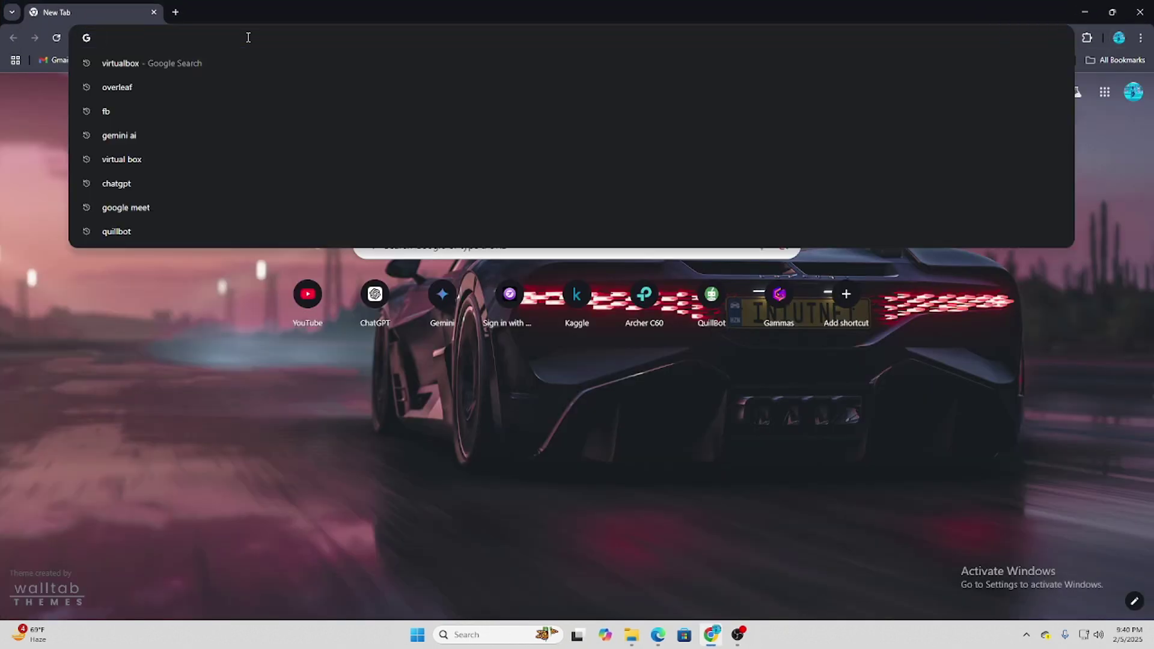
type("vi")
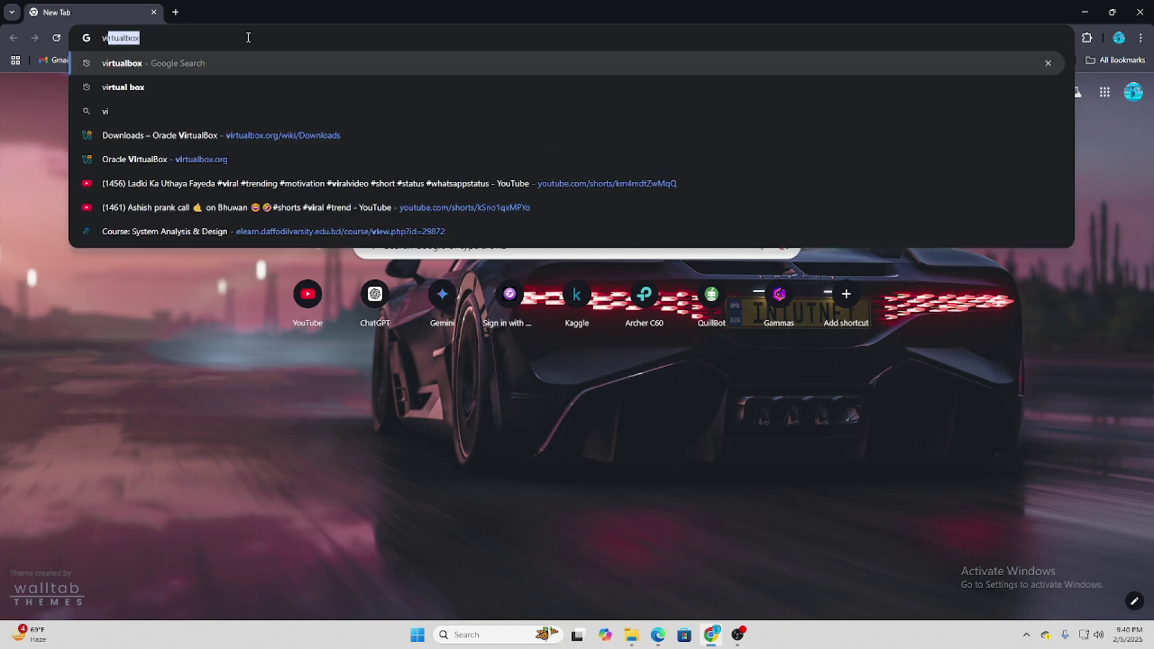
type("rtualboc")
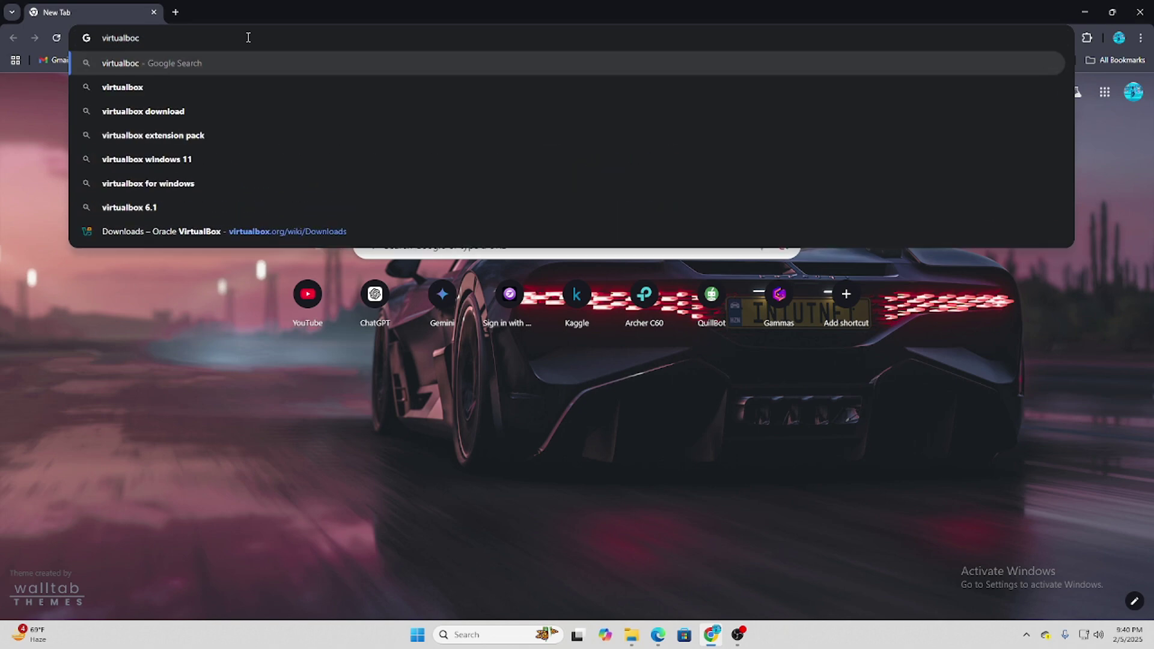
key("BackSpace")
type("x")
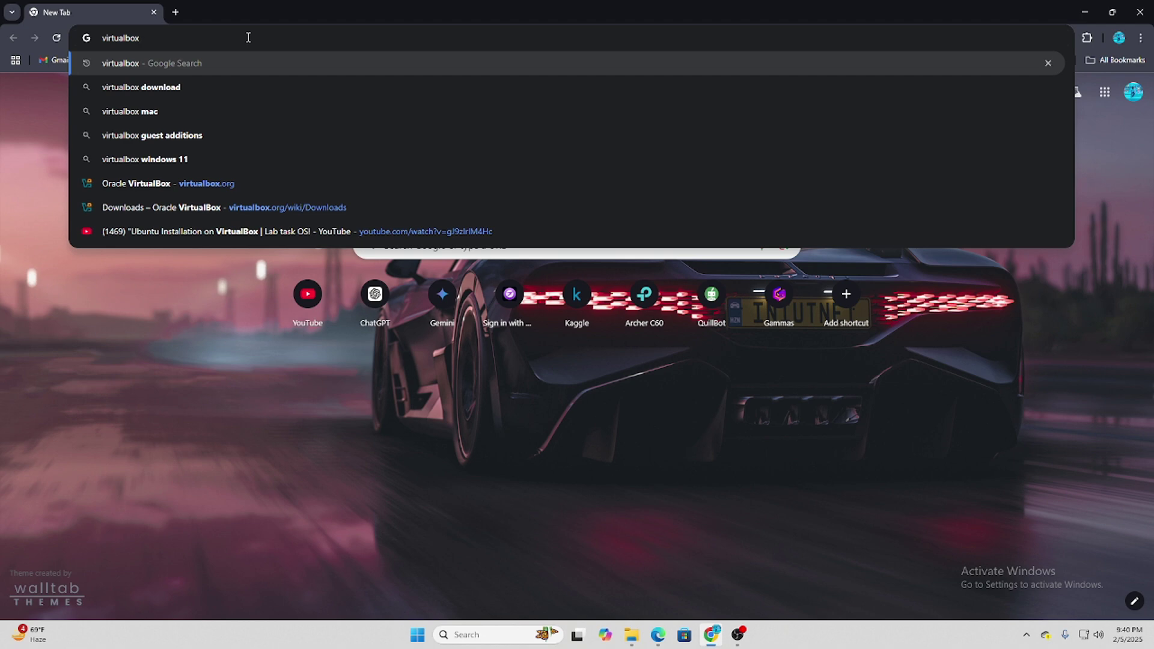
key("Return")
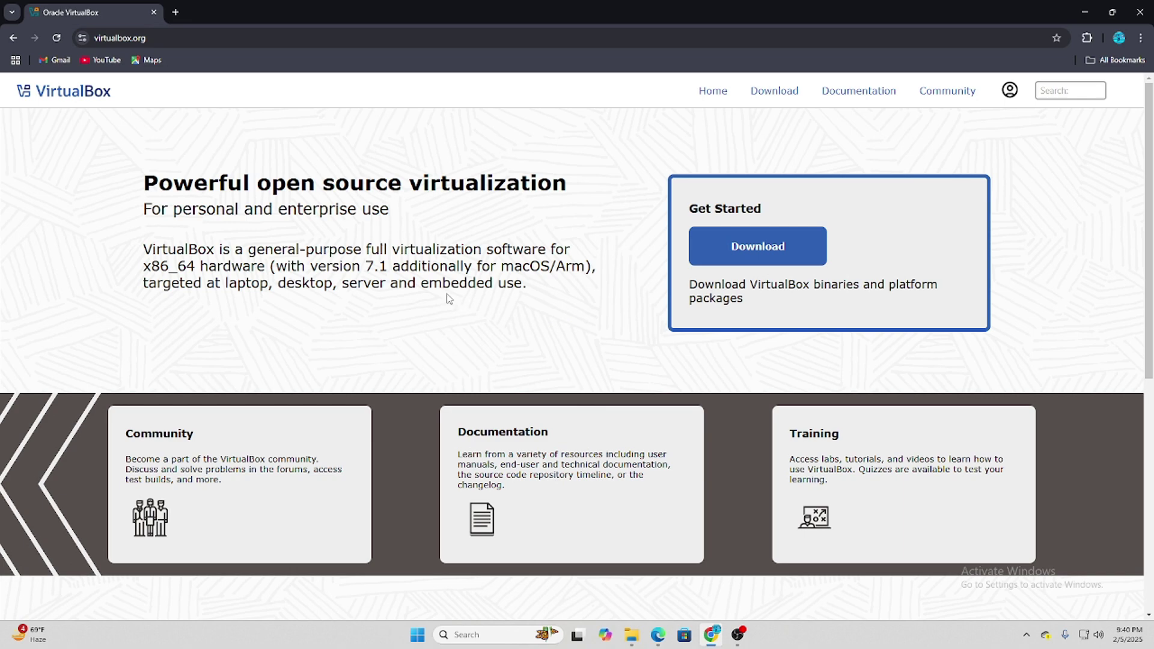
- Download the VirtualBox 7.1.6 platform package for Windows hosts and run the downloaded installer
left_click(734, 259)
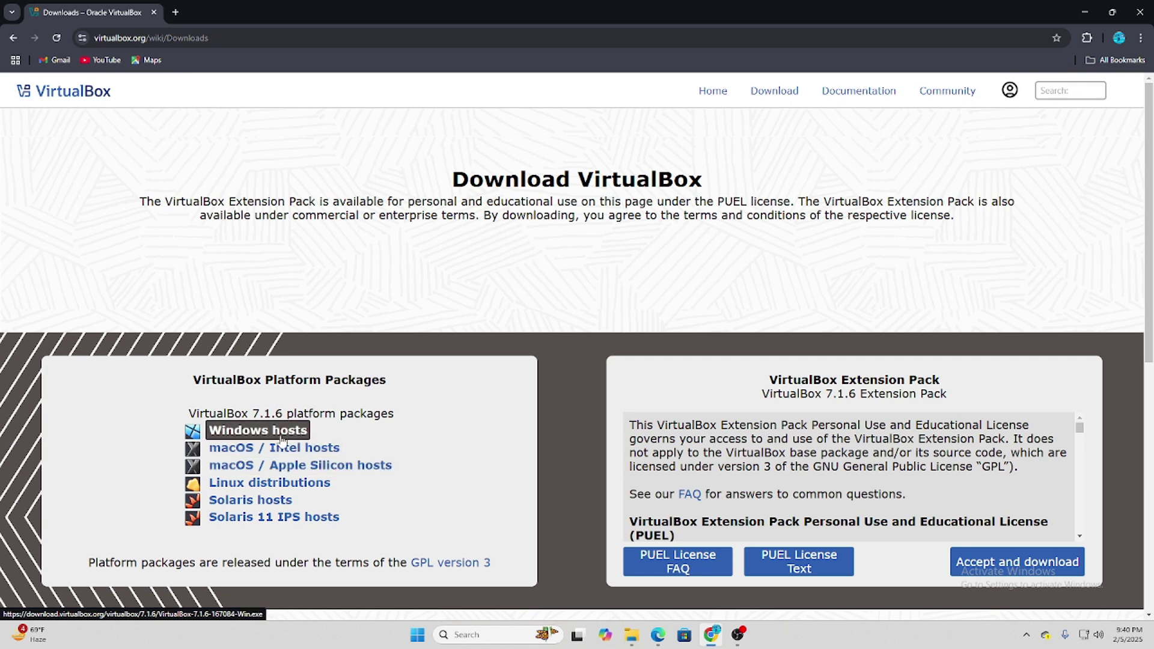
left_click(250, 435)
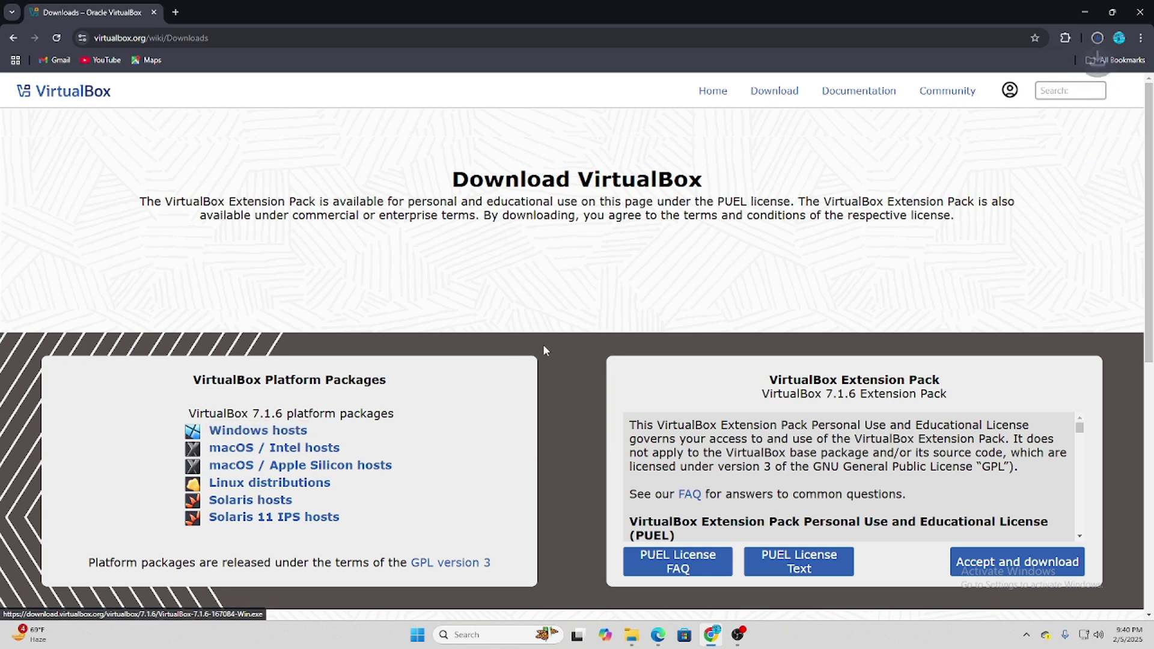
left_click(1099, 39)
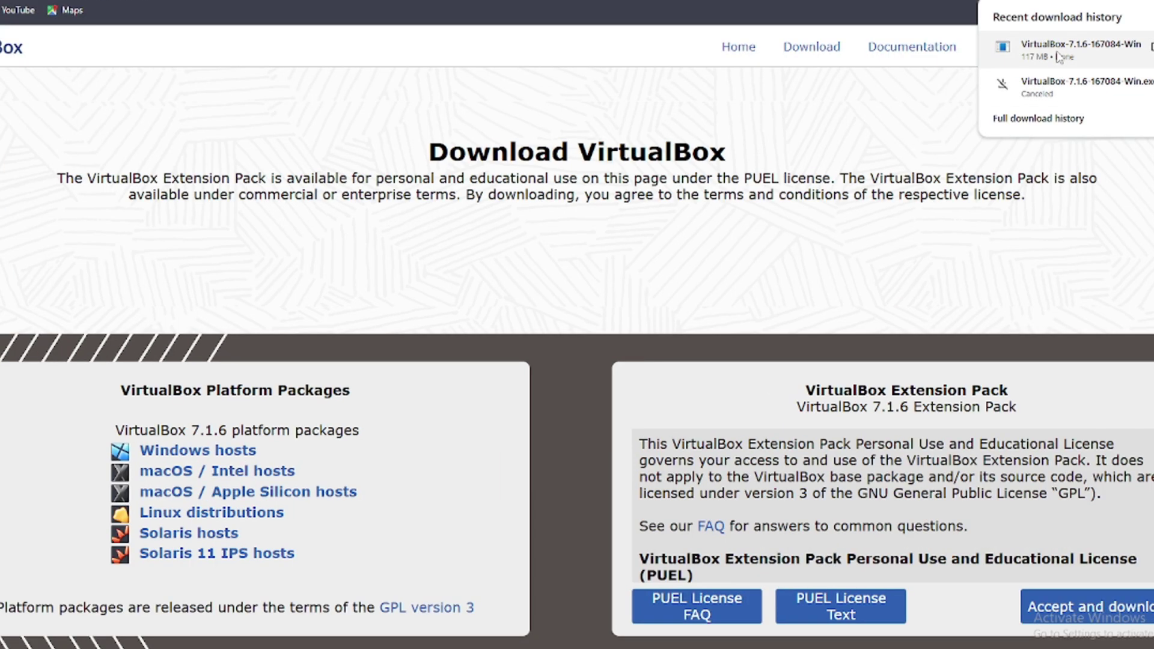
left_click(1059, 56)
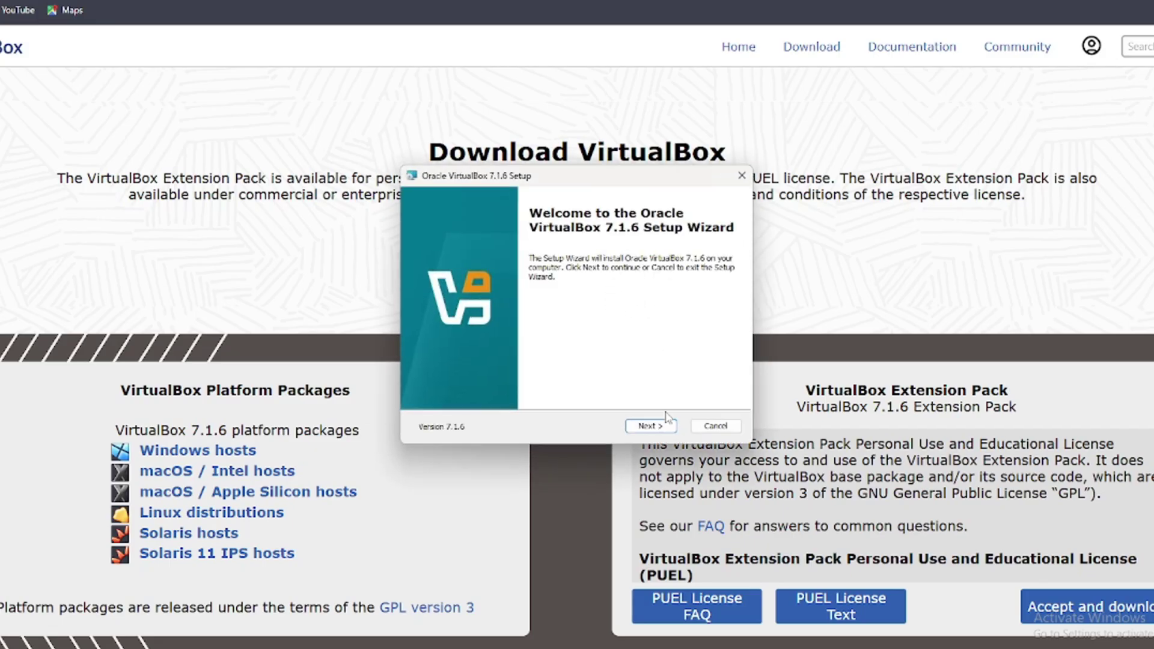
- Proceed to the End-User License Agreement in the VirtualBox setup wizard, look through it and accept its terms
left_click(661, 428)
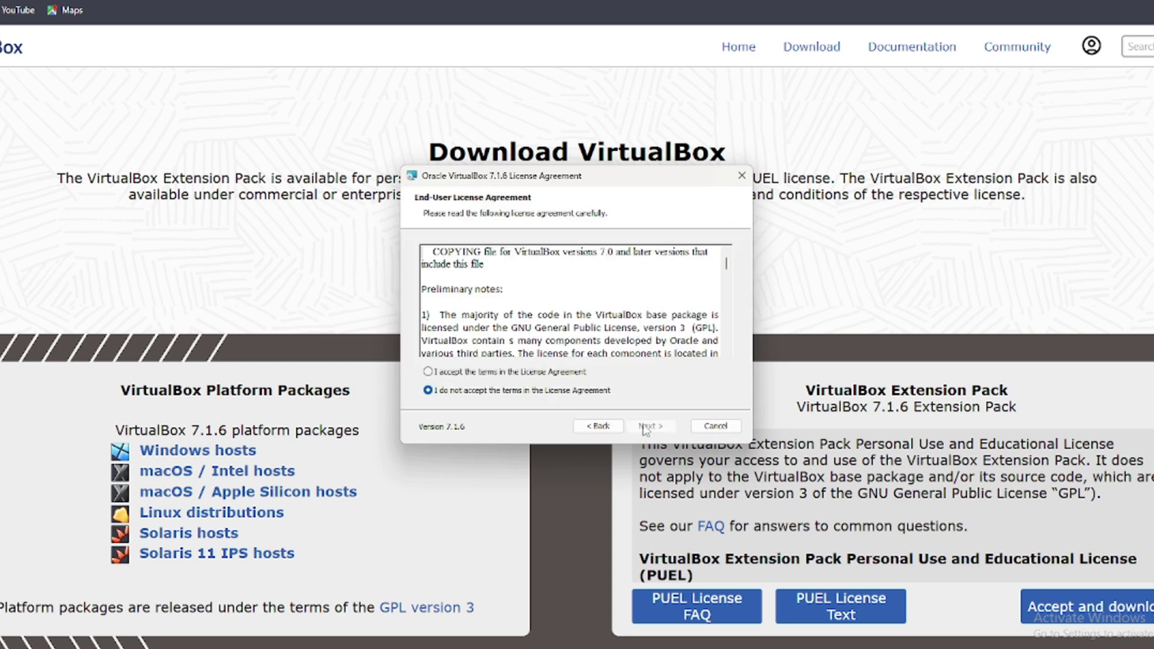
scroll(463, 278, "down", 5)
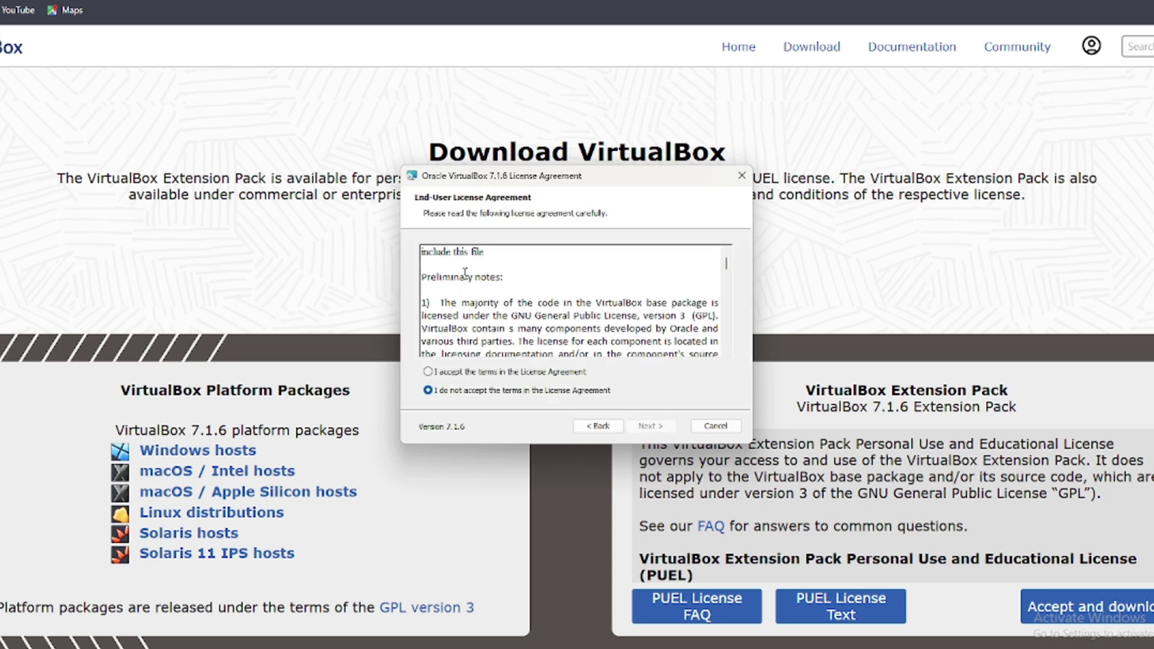
scroll(465, 274, "down", 5)
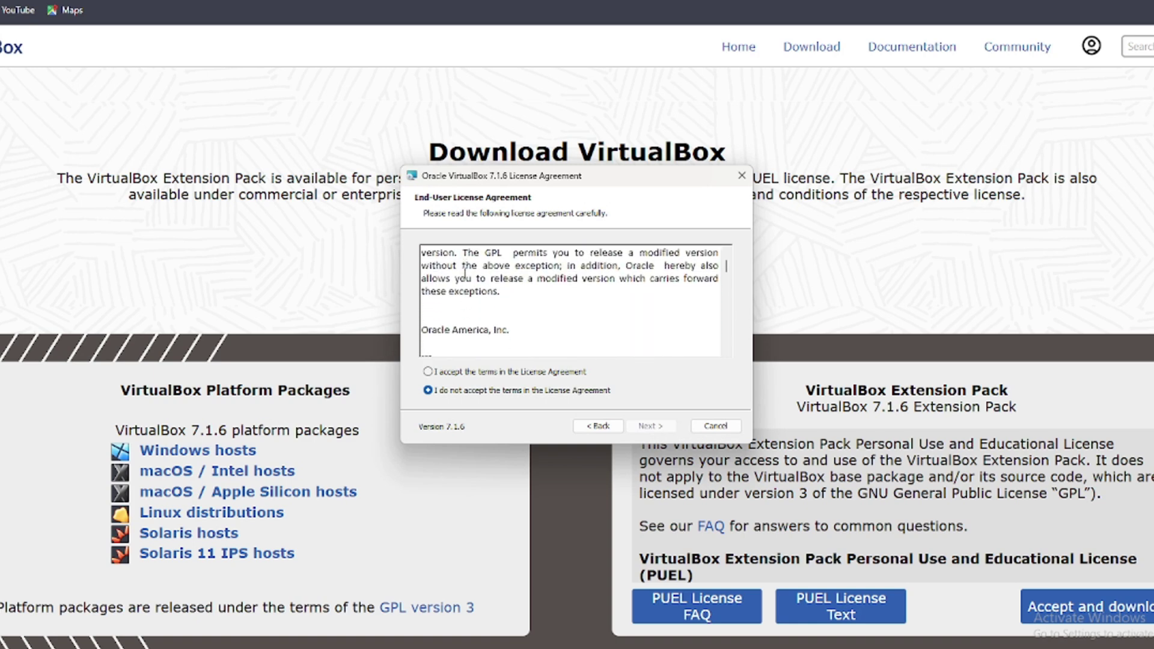
scroll(465, 272, "down", 8)
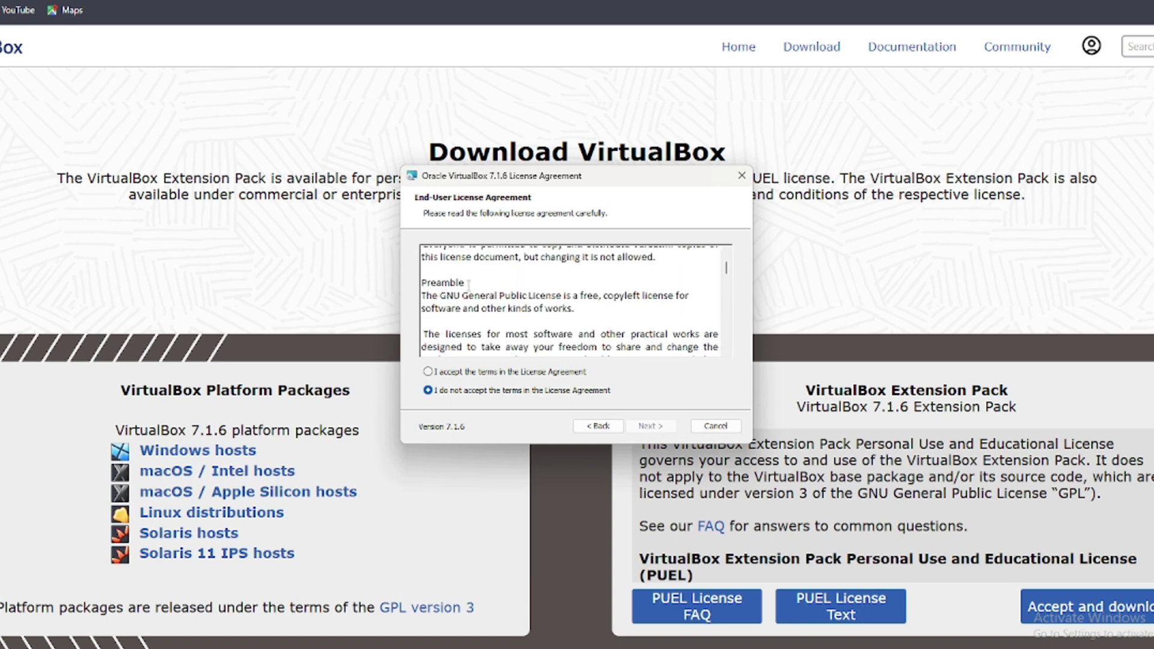
scroll(460, 323, "down", 10)
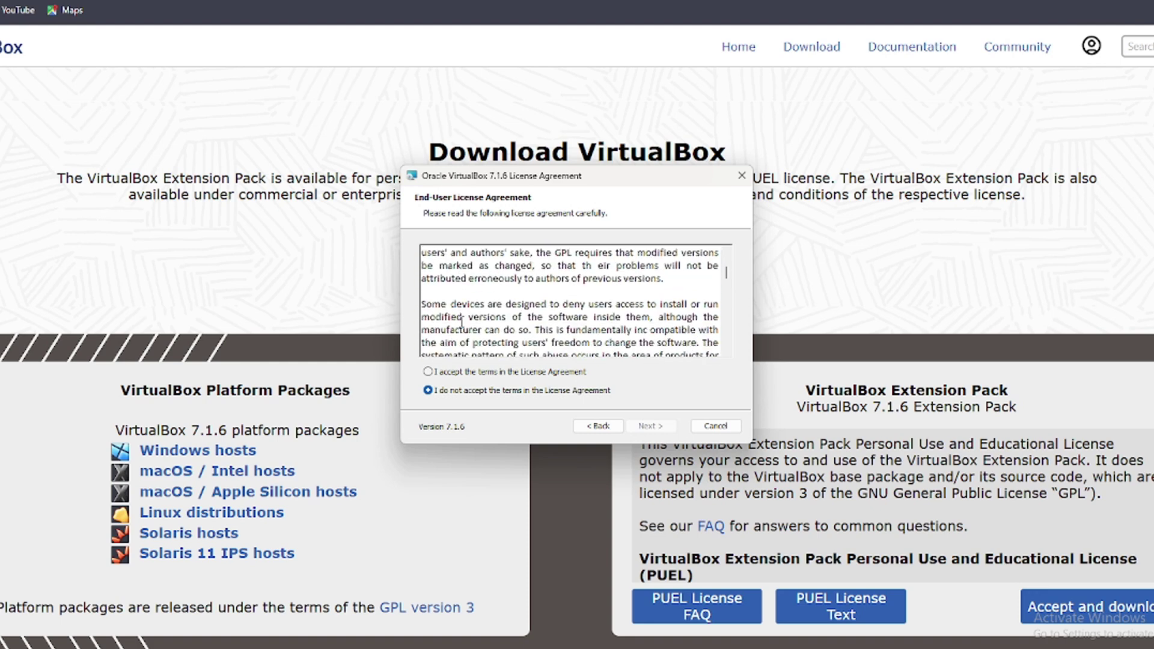
scroll(461, 323, "down", 12)
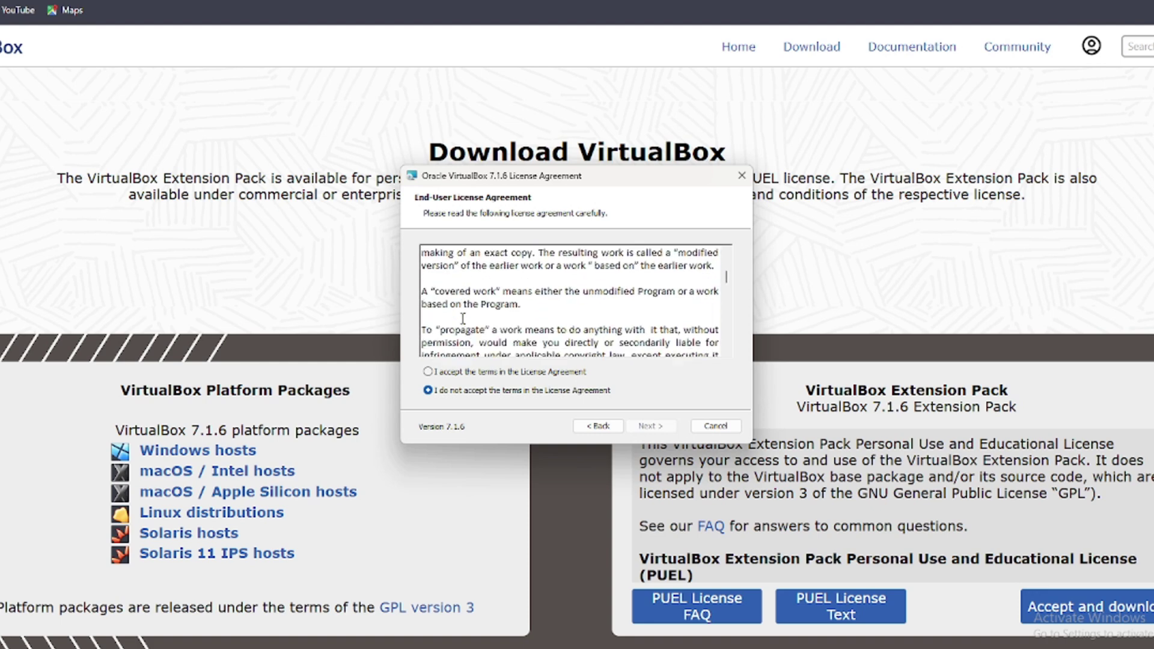
scroll(455, 315, "down", 12)
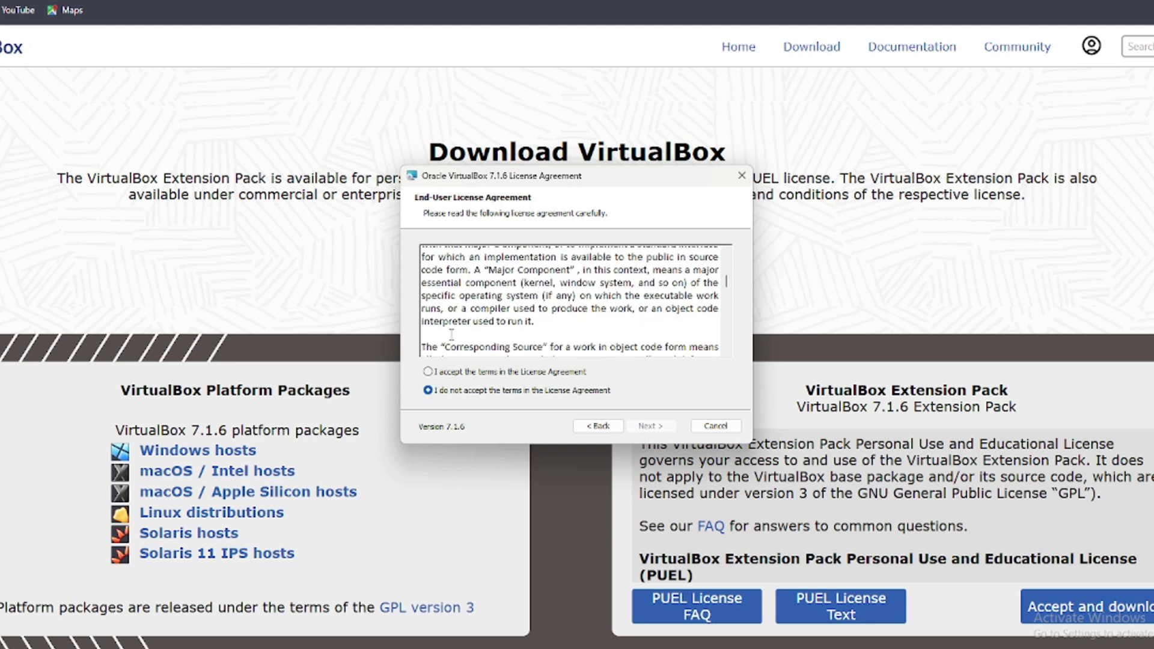
left_click(428, 373)
scroll(430, 374, "down", 12)
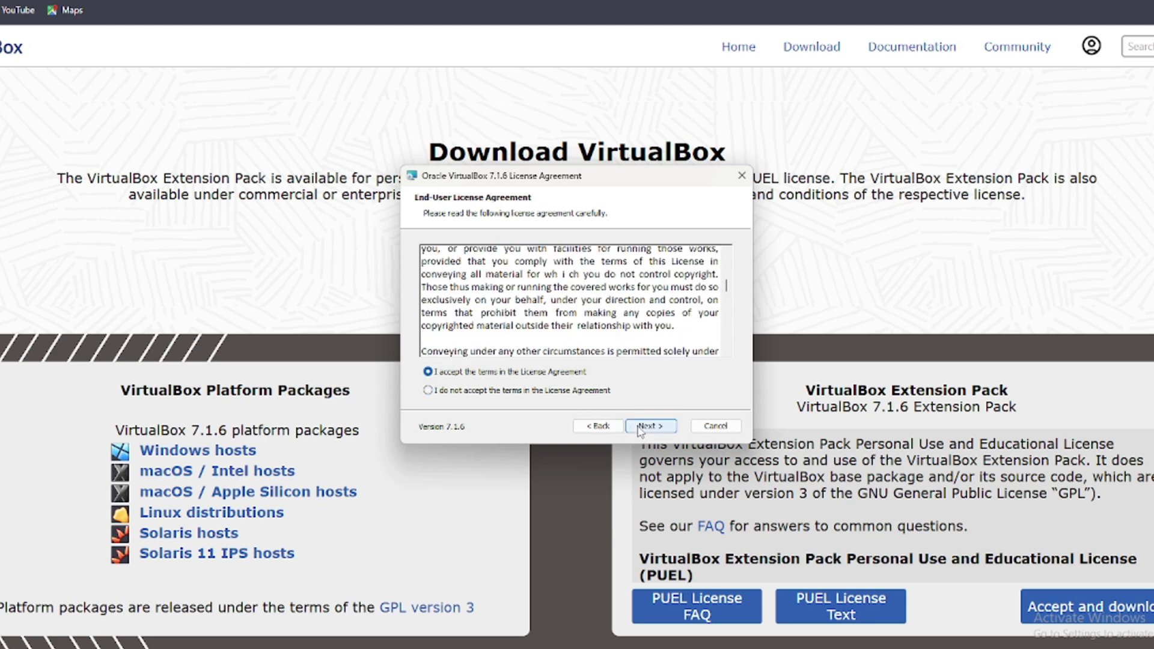
left_click(641, 428)
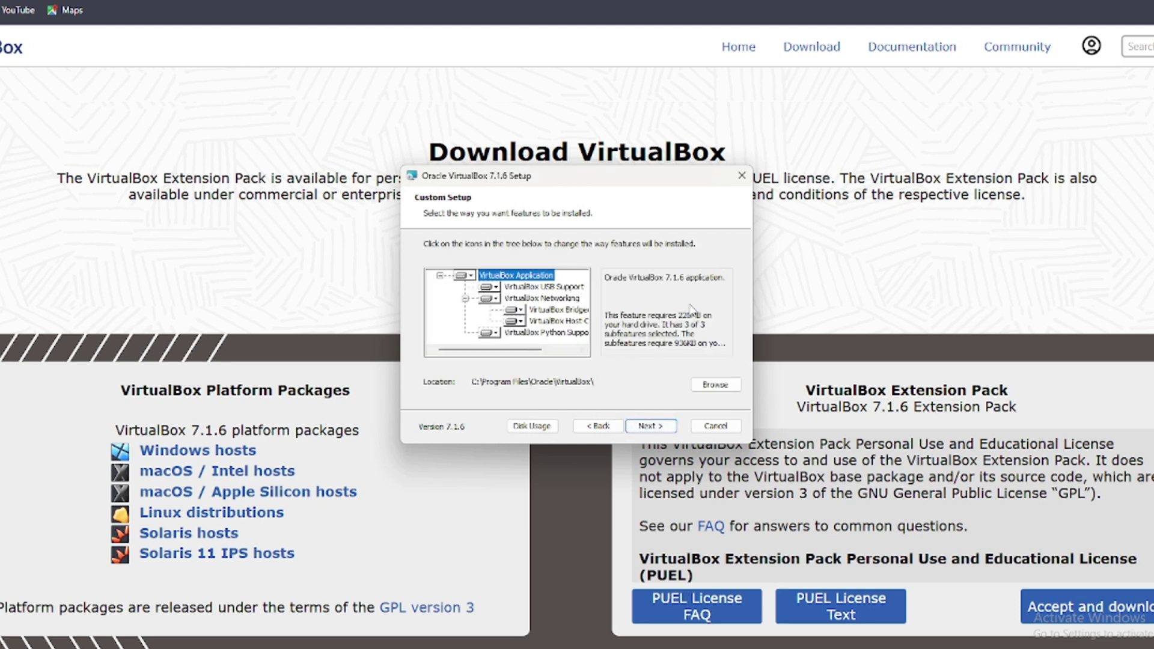
- Install VirtualBox 7.1.6 with the default features, location and shortcuts, accepting the network interfaces warning, and start it on finishing the setup
left_click(652, 427)
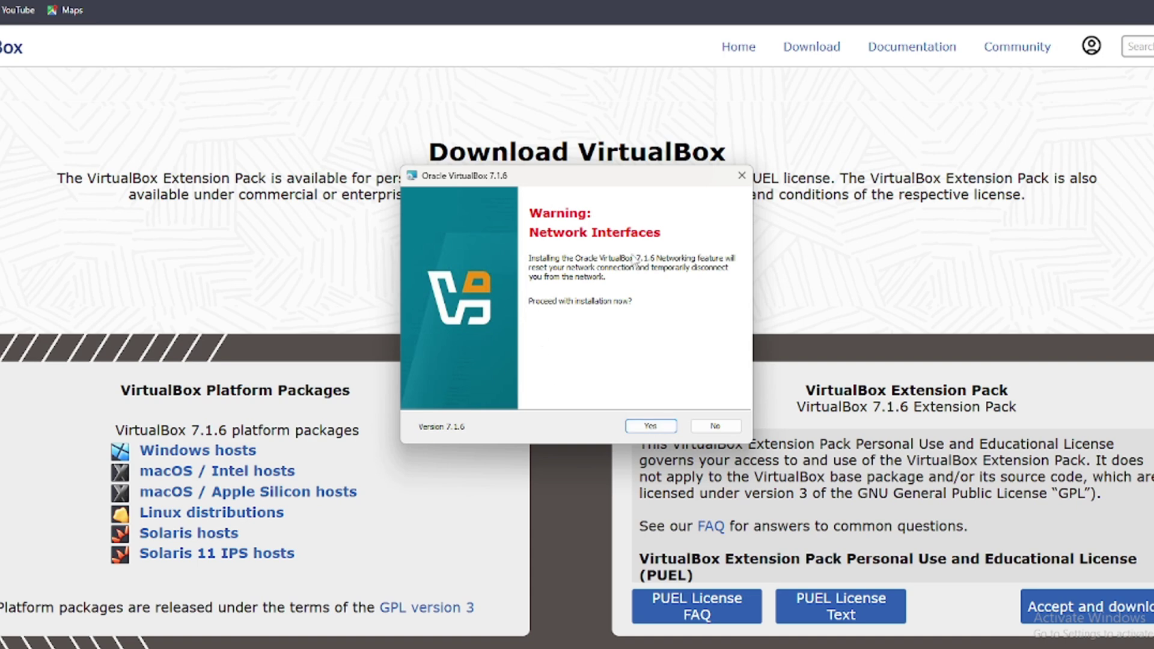
left_click(650, 427)
left_click(650, 426)
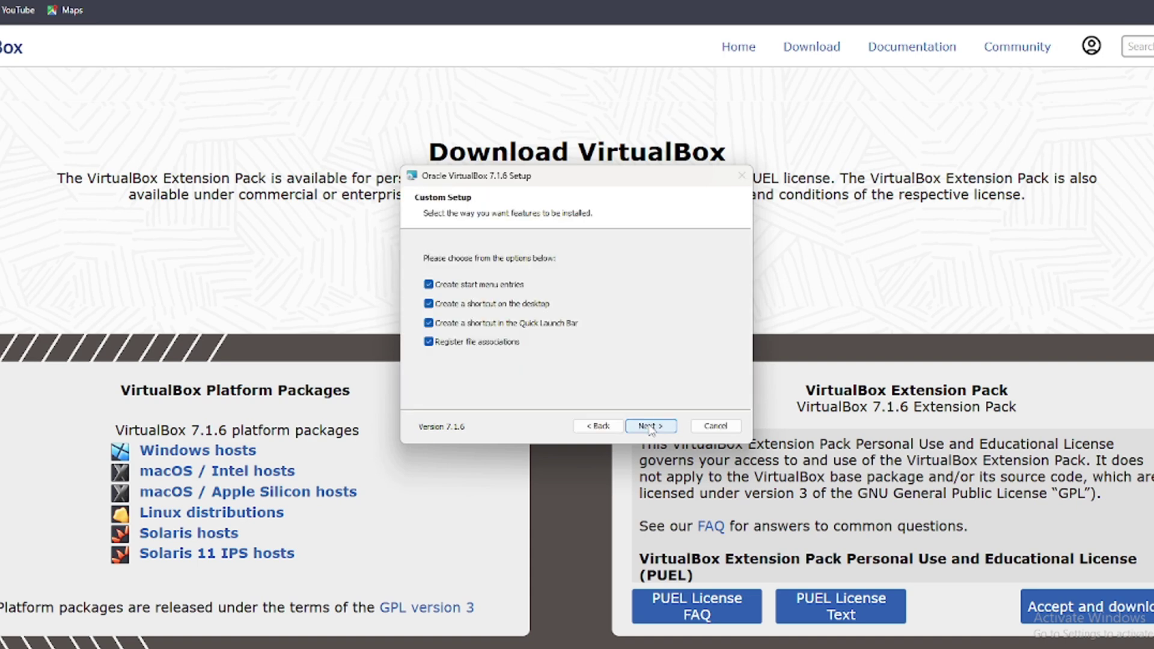
left_click(651, 428)
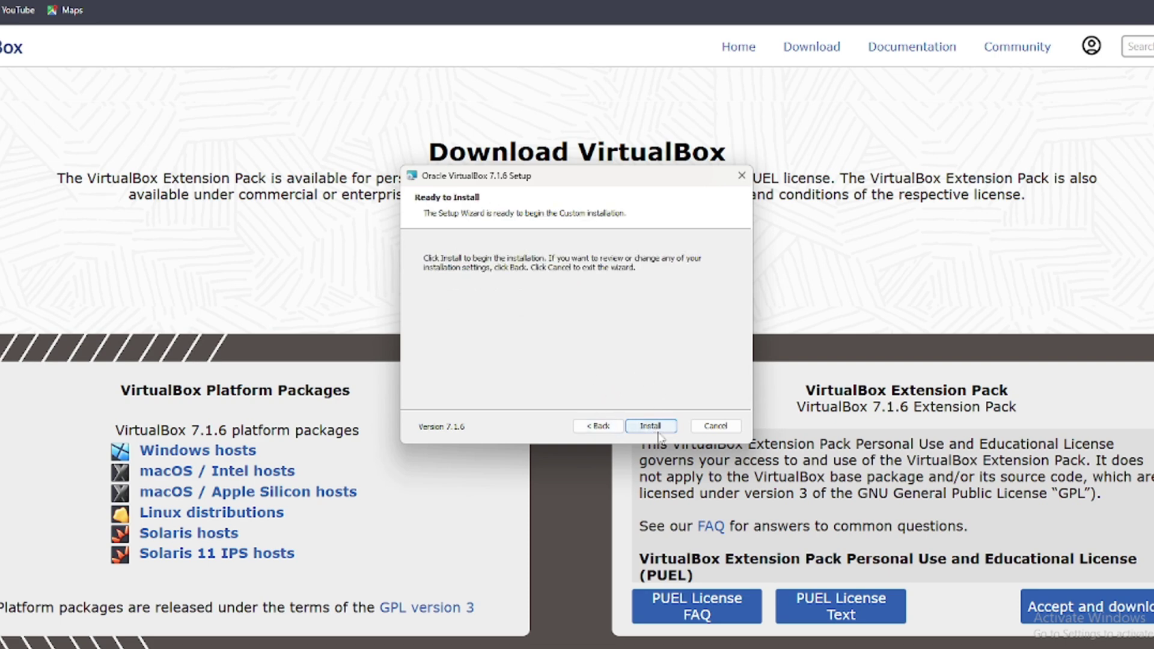
left_click(659, 431)
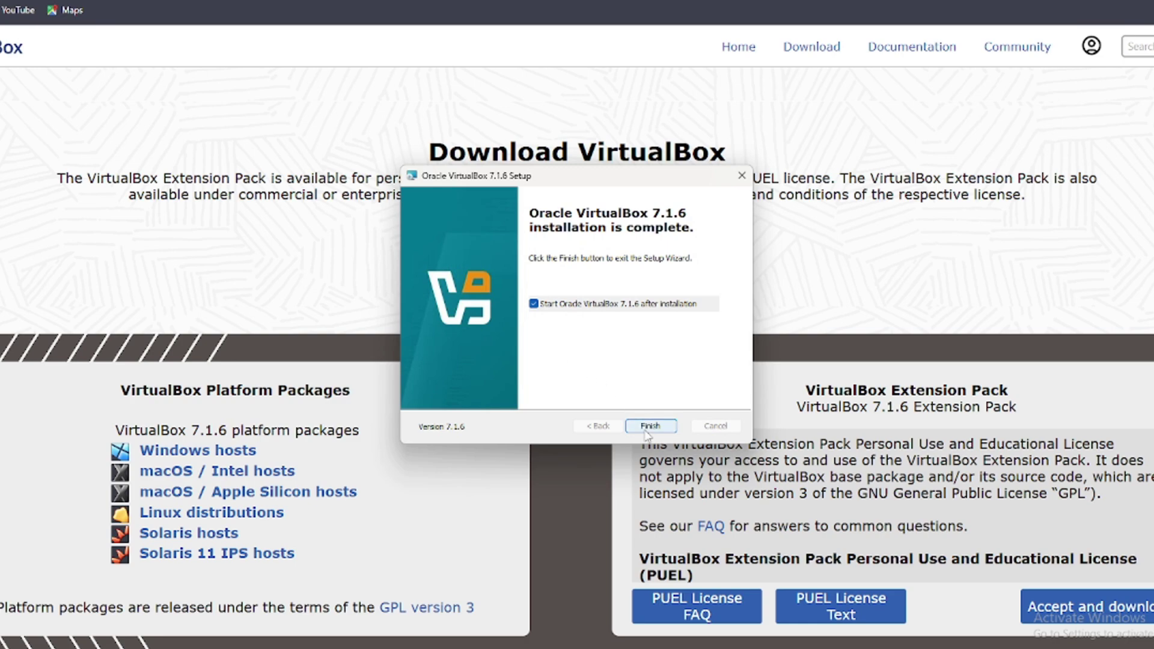
left_click(648, 428)
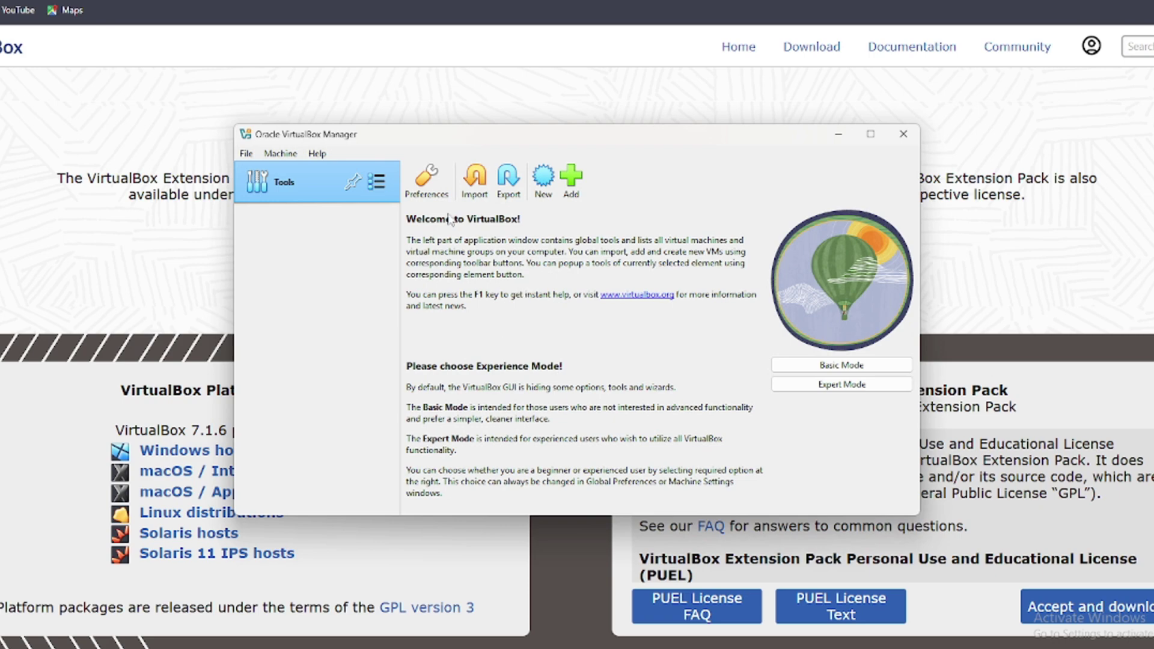
- Return to Chrome, search for "ubuntu" in a new tab and open ubuntu.com, accepting all trackers
left_click(843, 137)
key("ctrl+t")
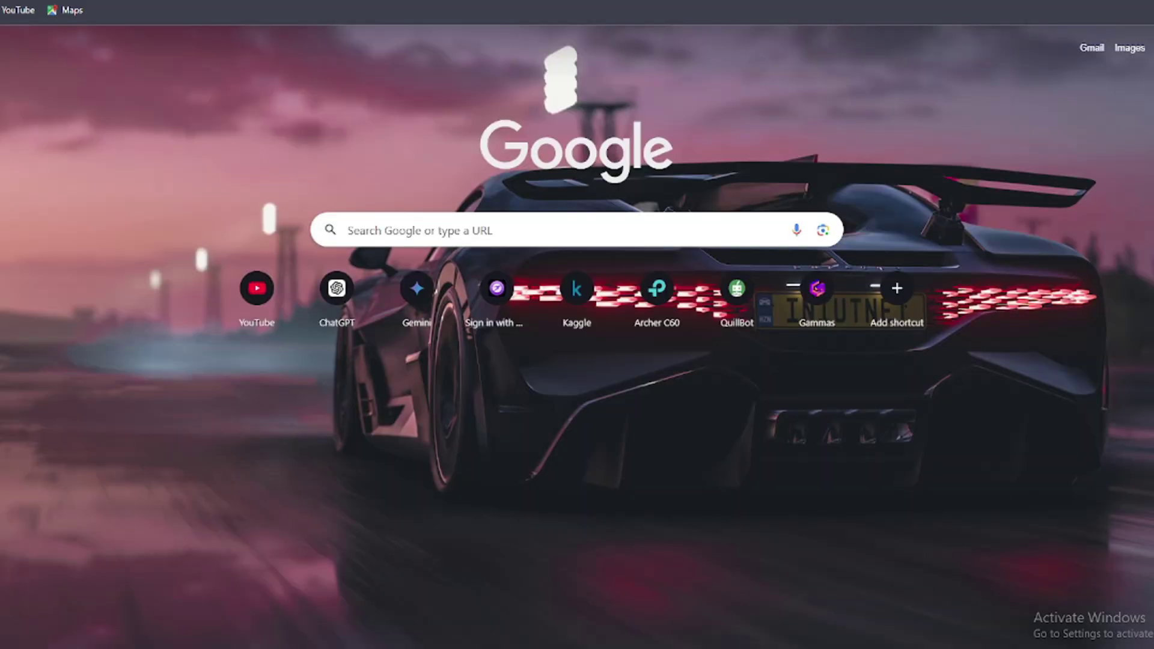
key("ctrl+l")
type("ubuntu")
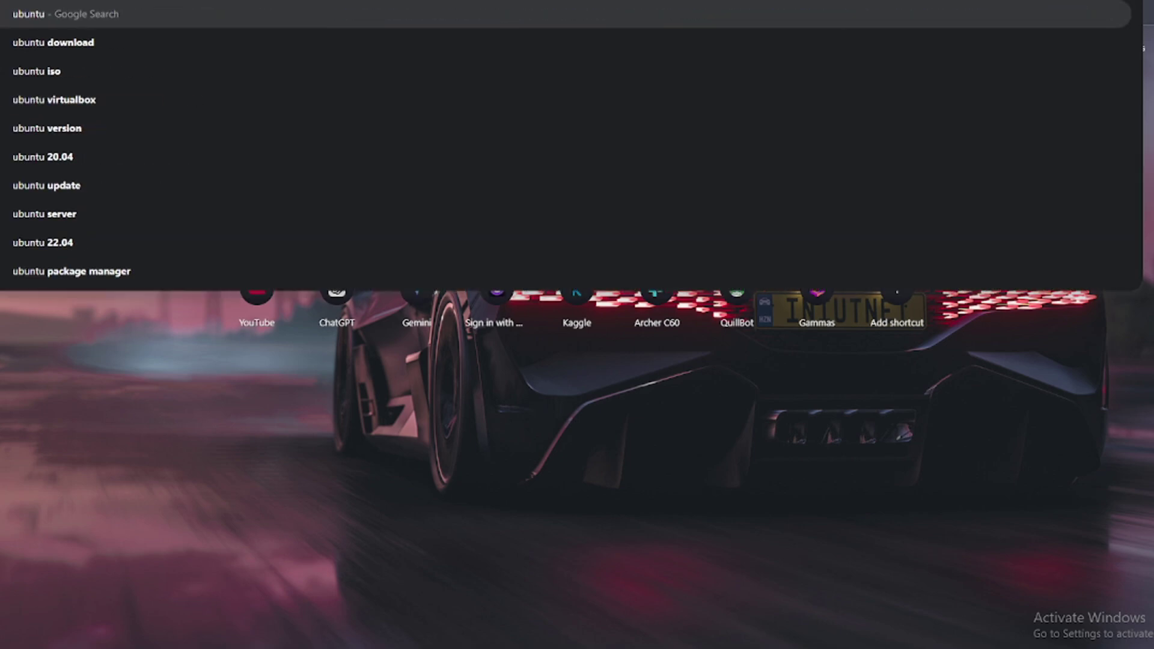
key("Return")
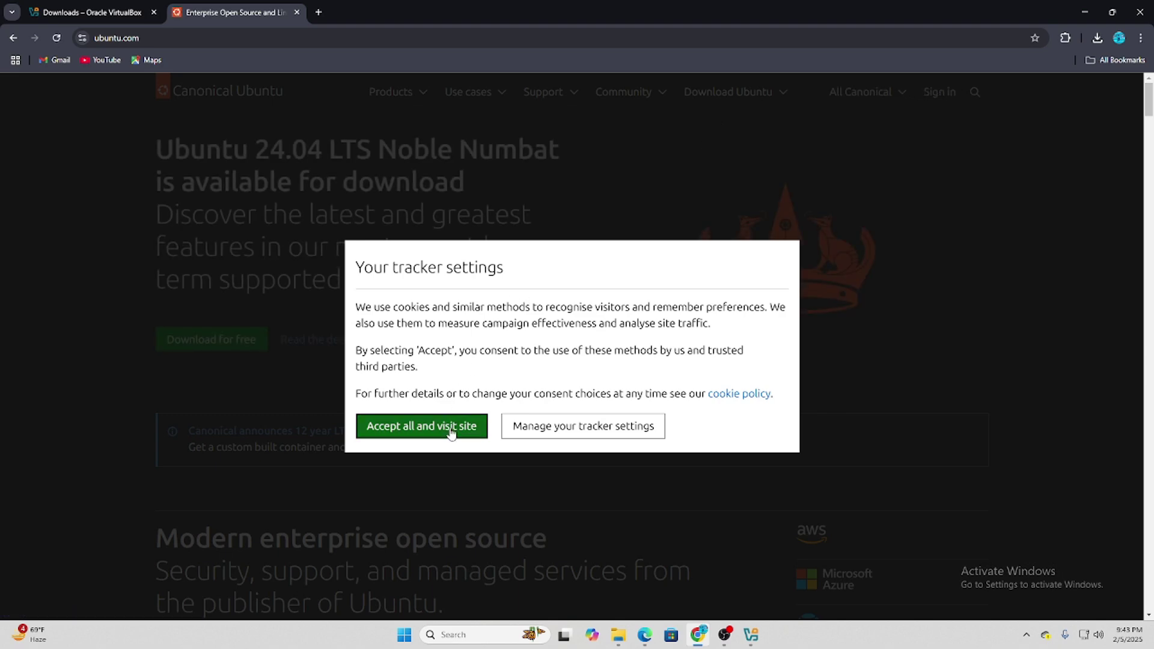
left_click(452, 431)
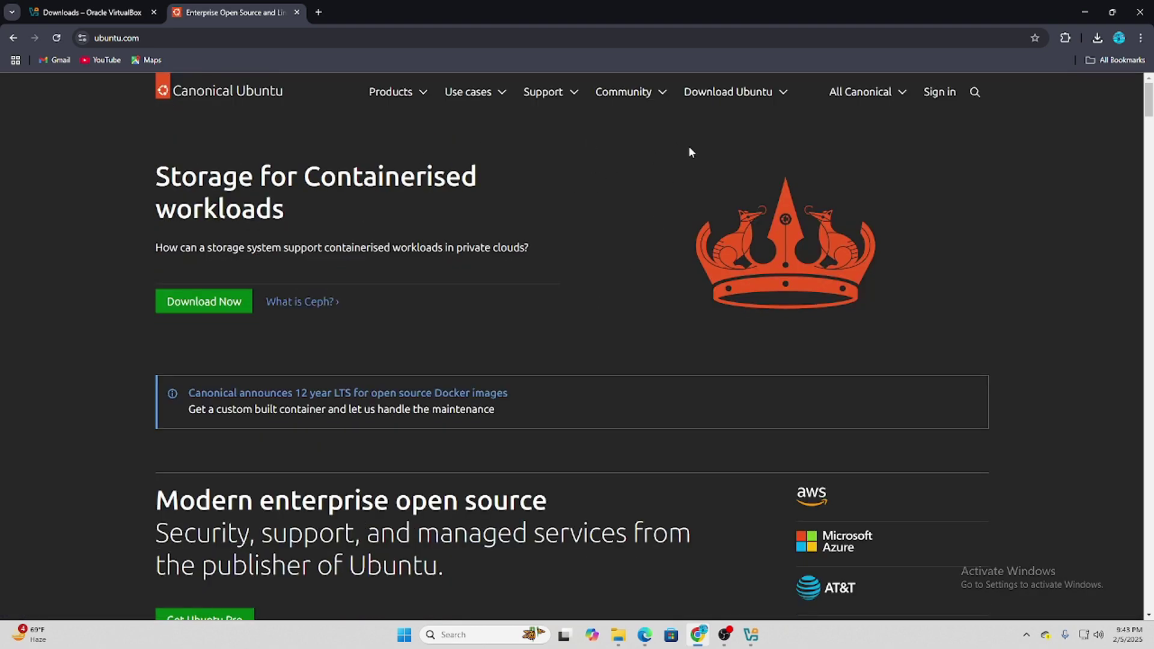
- Download the Ubuntu Desktop 24.04.1 LTS image from the Ubuntu site and check its progress in the recent downloads
left_click(753, 98)
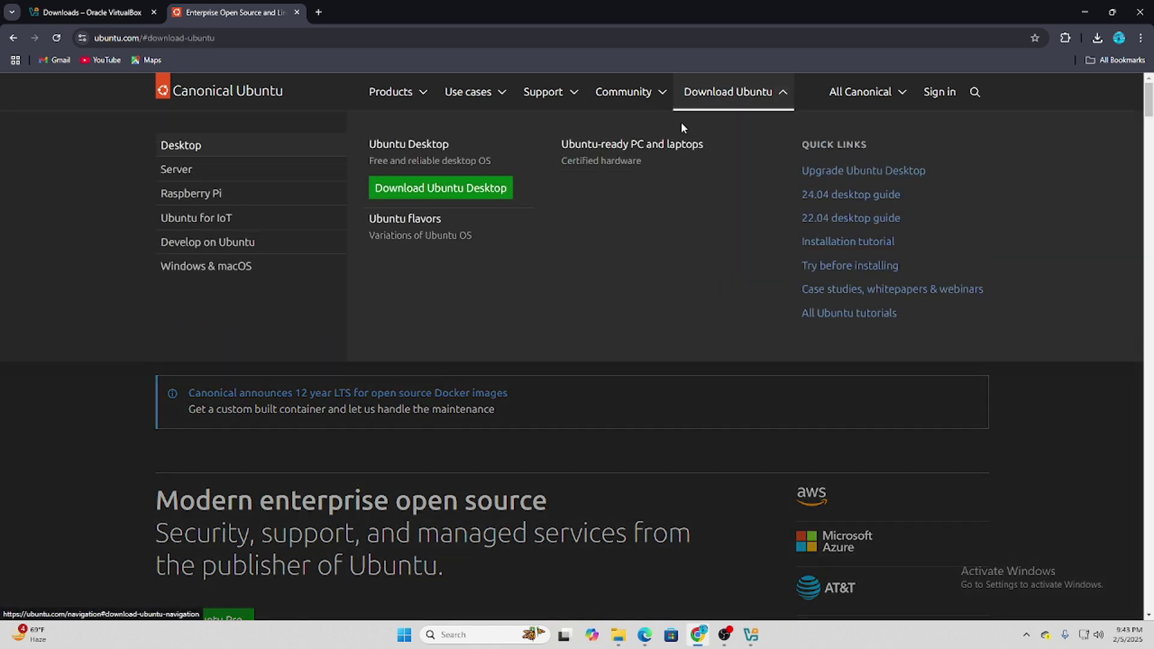
left_click(458, 193)
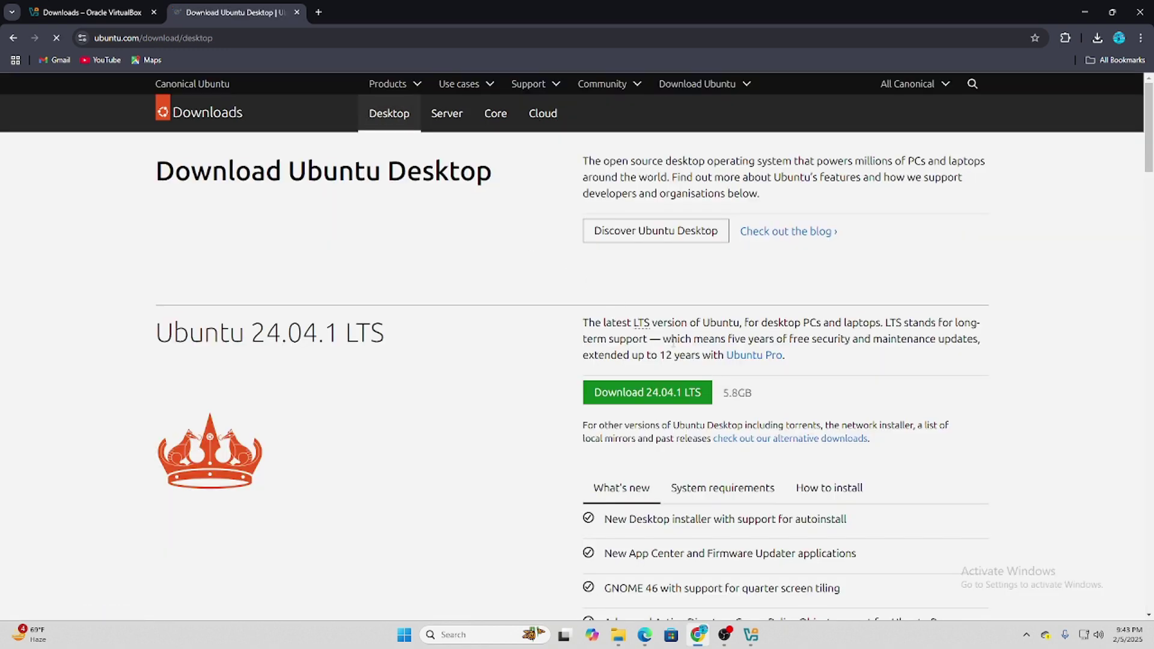
scroll(517, 343, "down", 2)
scroll(374, 304, "up", 2)
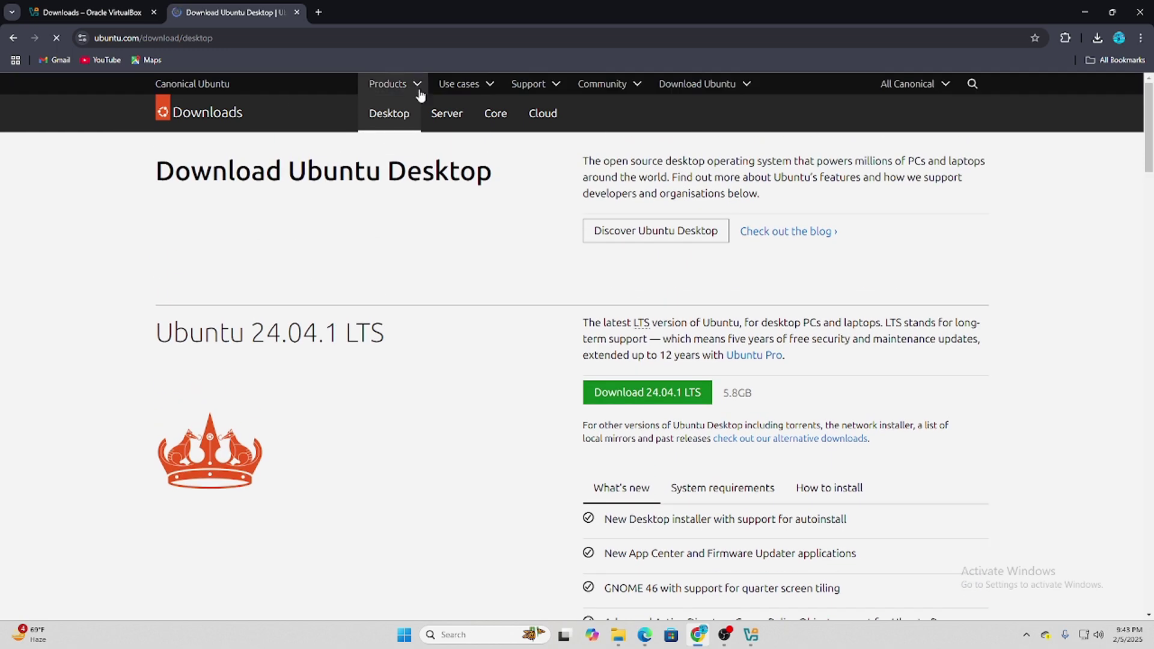
scroll(687, 419, "down", 2)
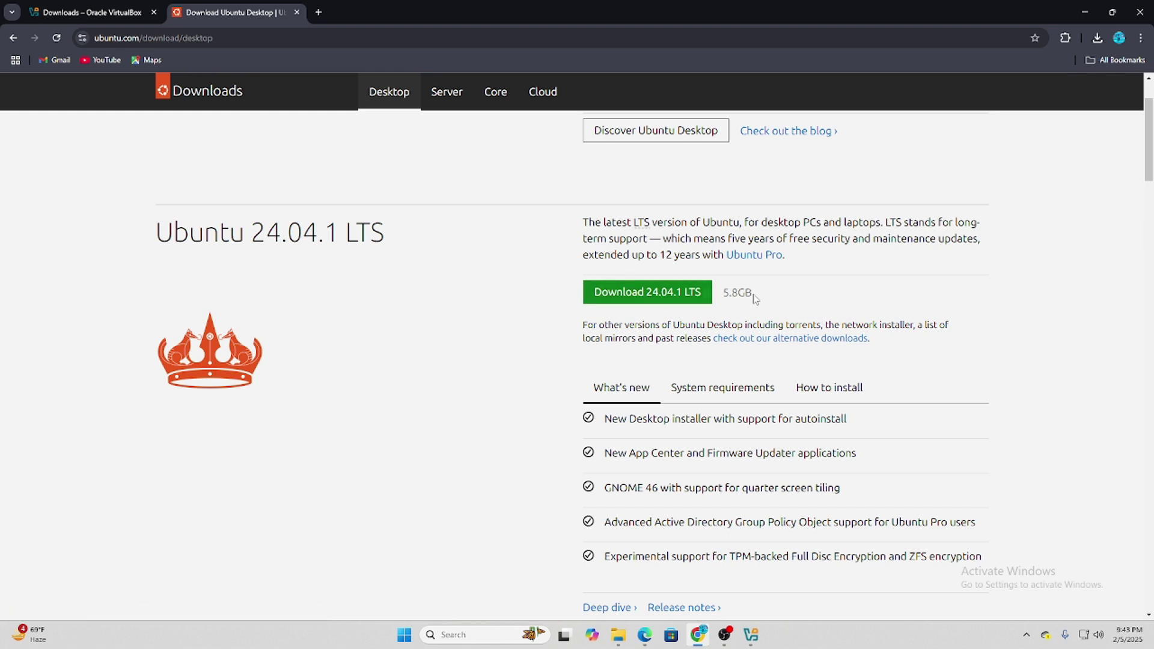
left_click(669, 301)
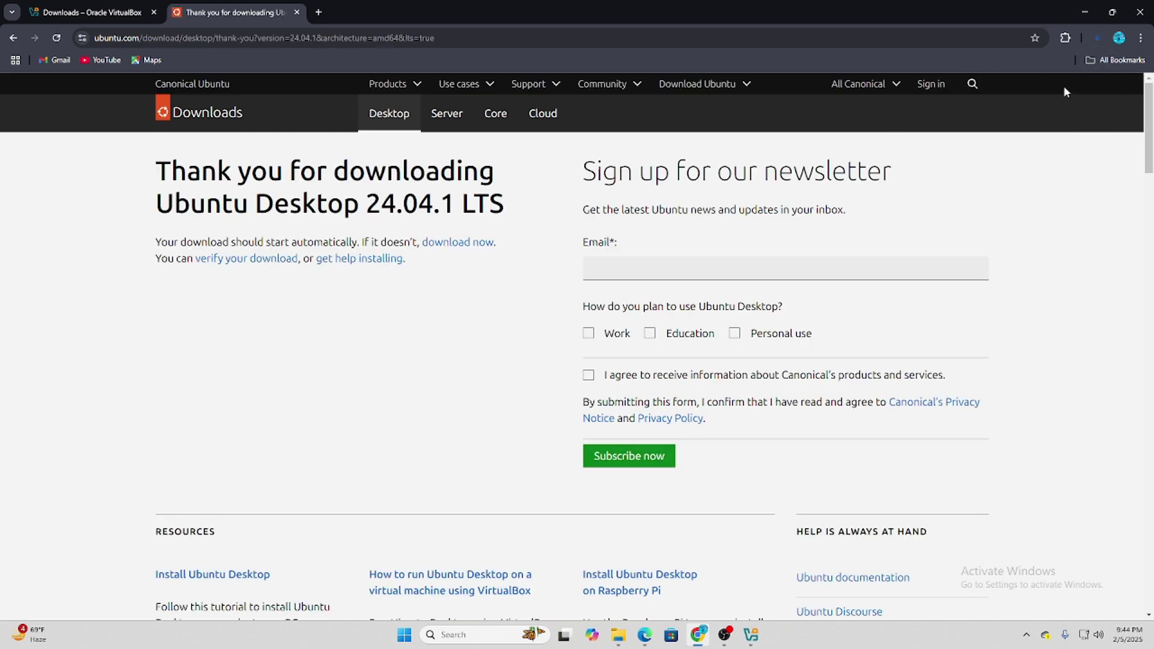
left_click(1097, 37)
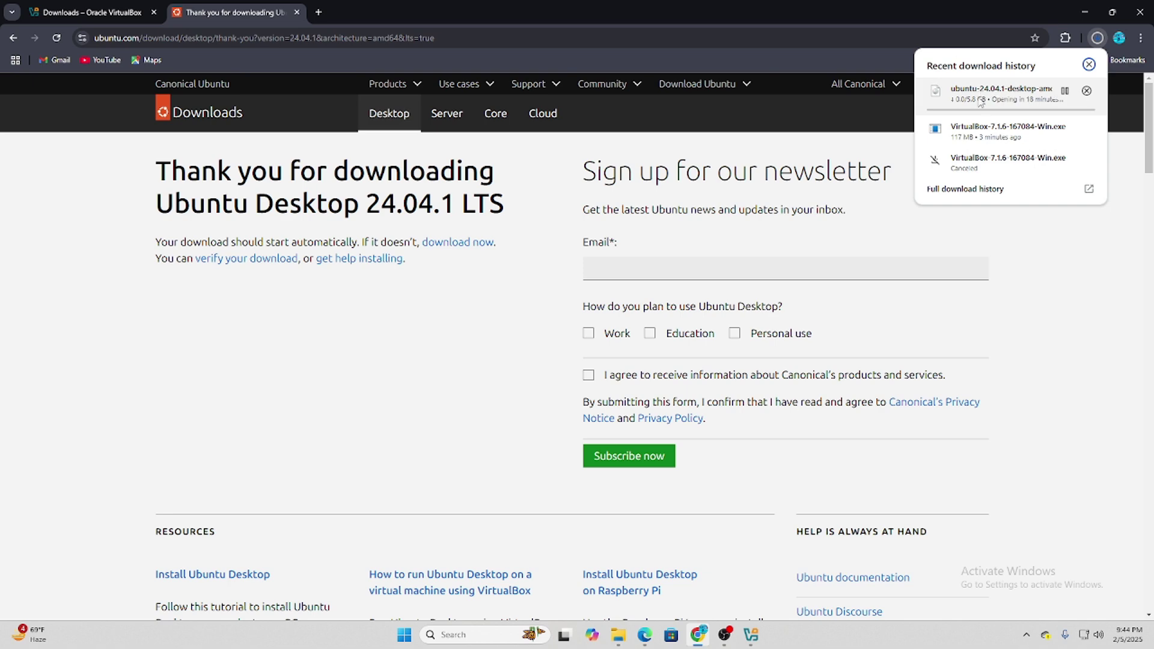
left_click(1000, 105)
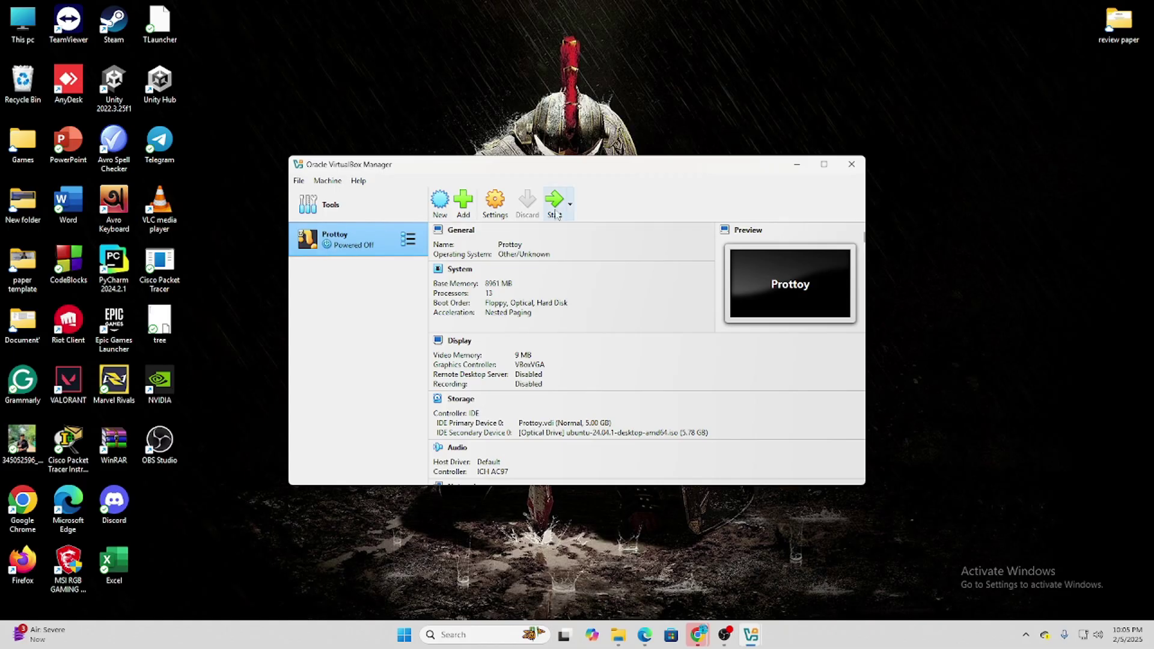
- Try to start the powered-off virtual machine, look through the startup notification's details, and try to start it again
left_click(556, 208)
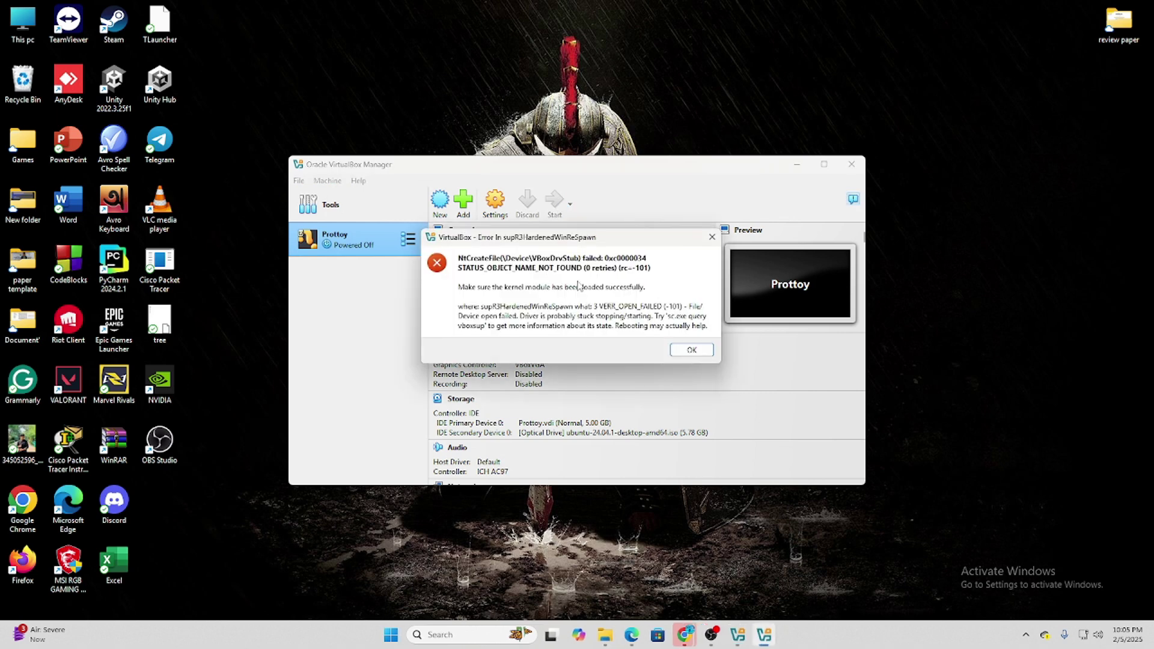
left_click(689, 351)
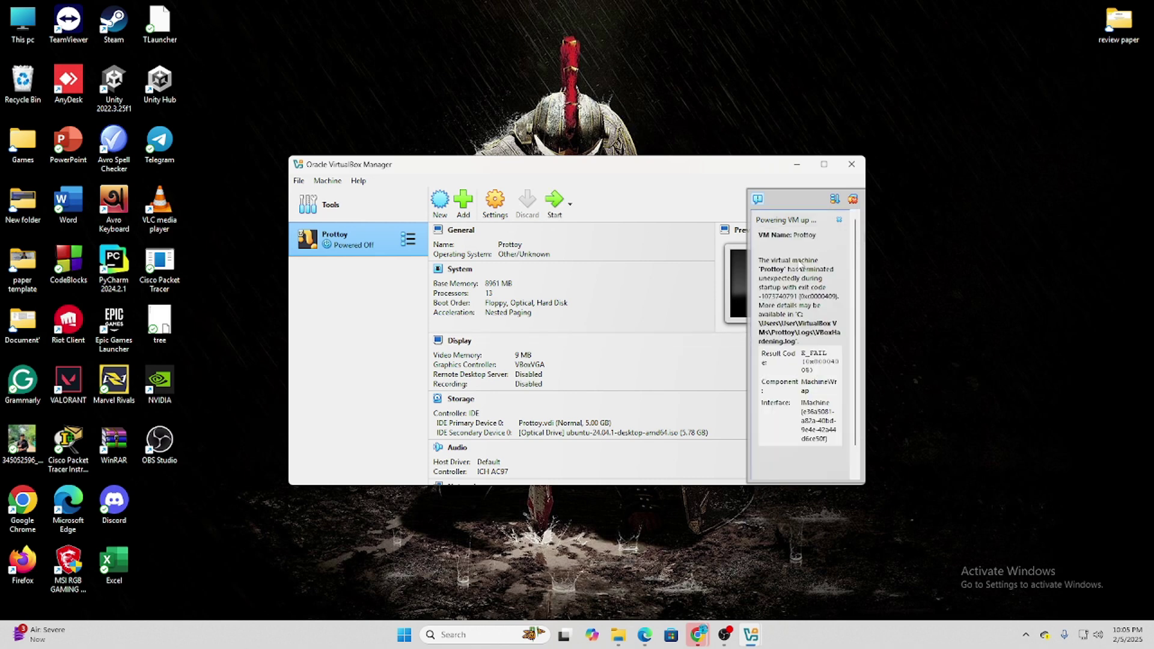
scroll(801, 264, "down", 1)
scroll(786, 339, "up", 1)
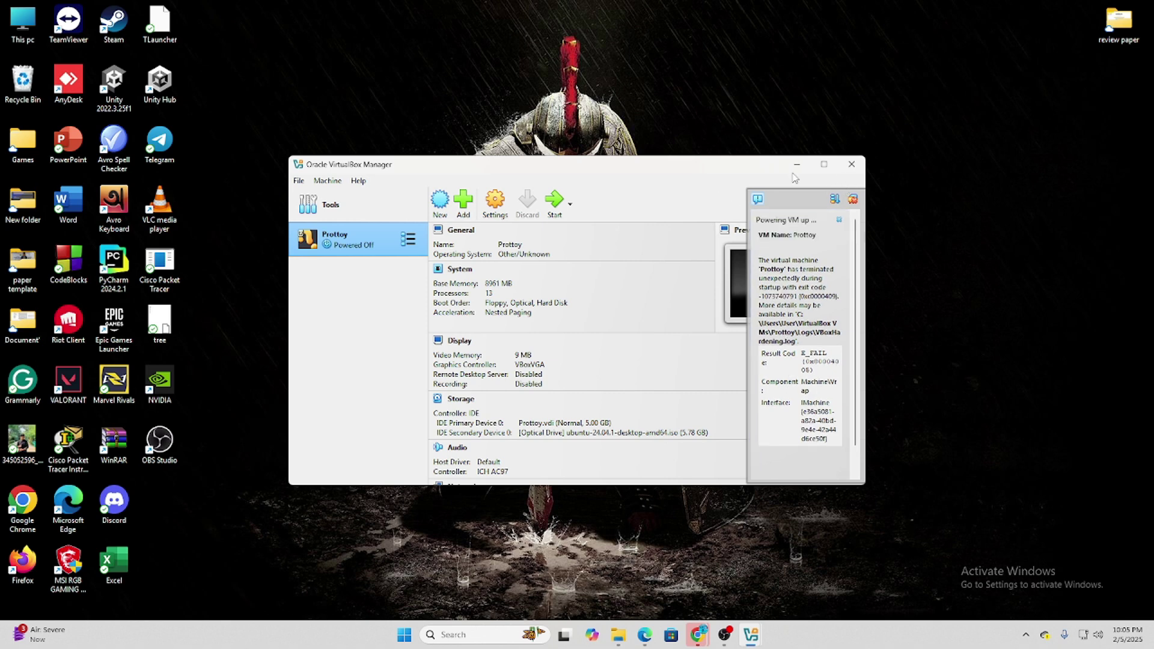
scroll(800, 300, "down", 1)
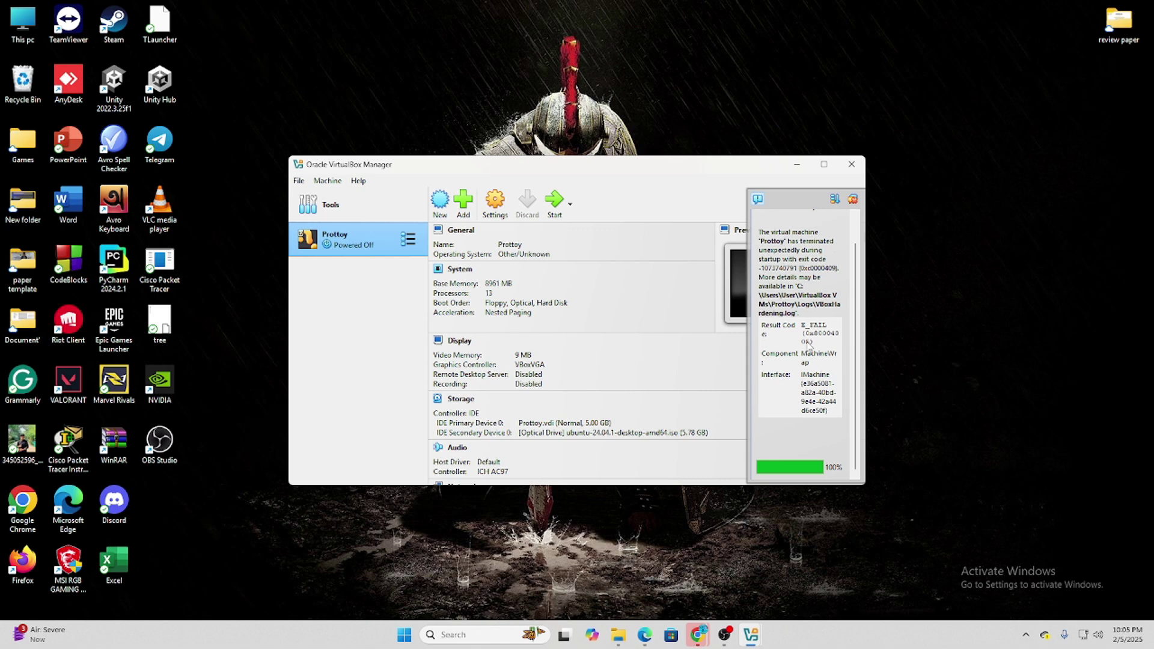
left_click(554, 199)
left_click(693, 350)
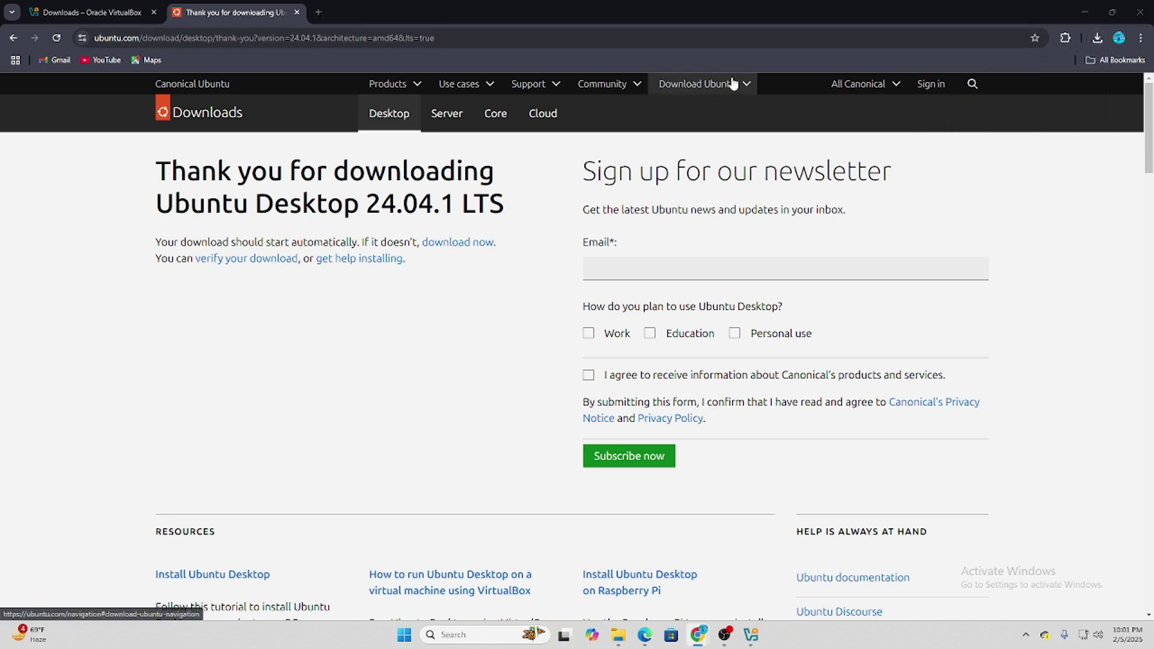
- Switch from Chrome to Oracle VirtualBox using its desktop shortcut, decline opening the downloaded Ubuntu ISO, and start creating a new virtual machine
left_click(1085, 11)
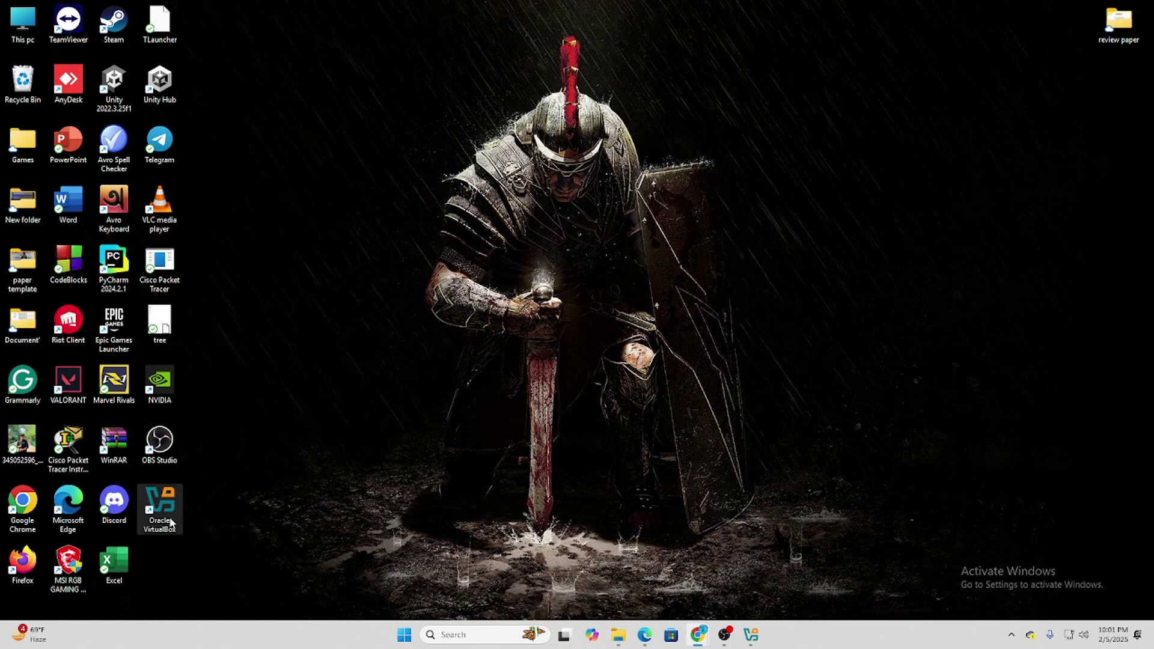
left_click_drag(159, 502, 369, 341)
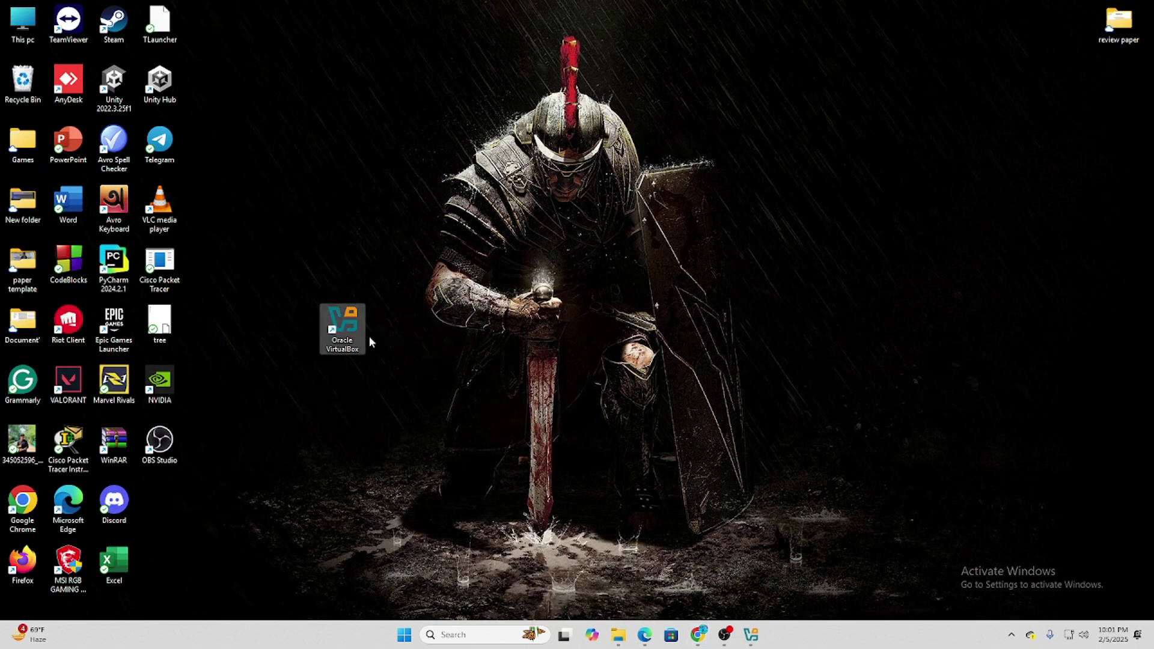
double_click(342, 324)
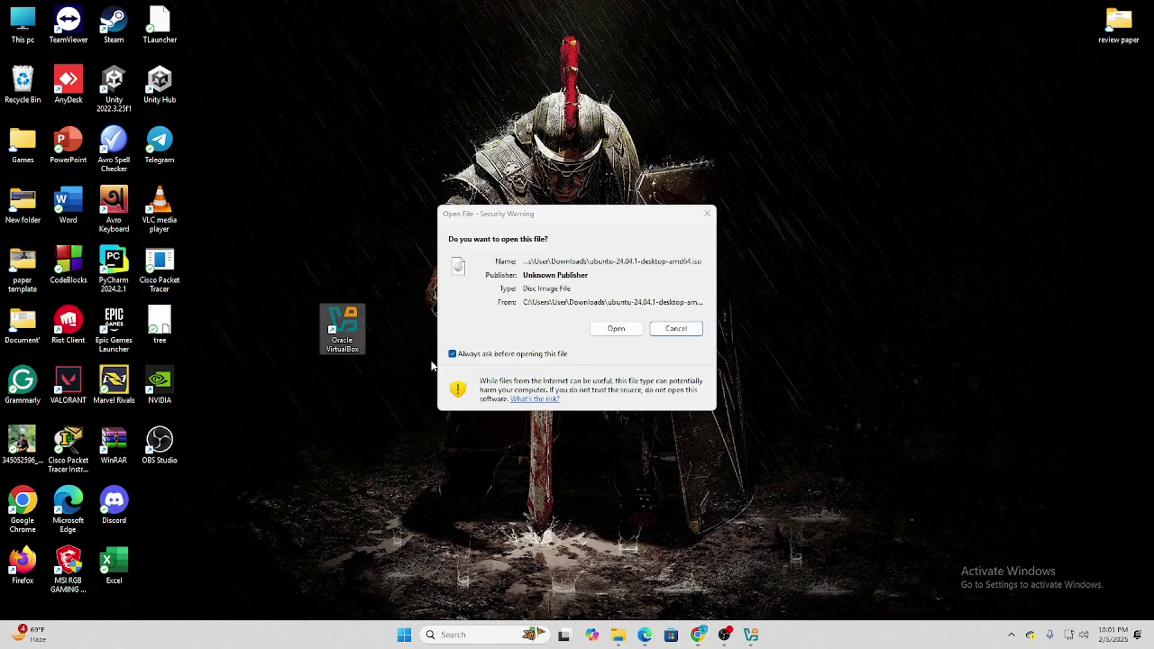
left_click(661, 330)
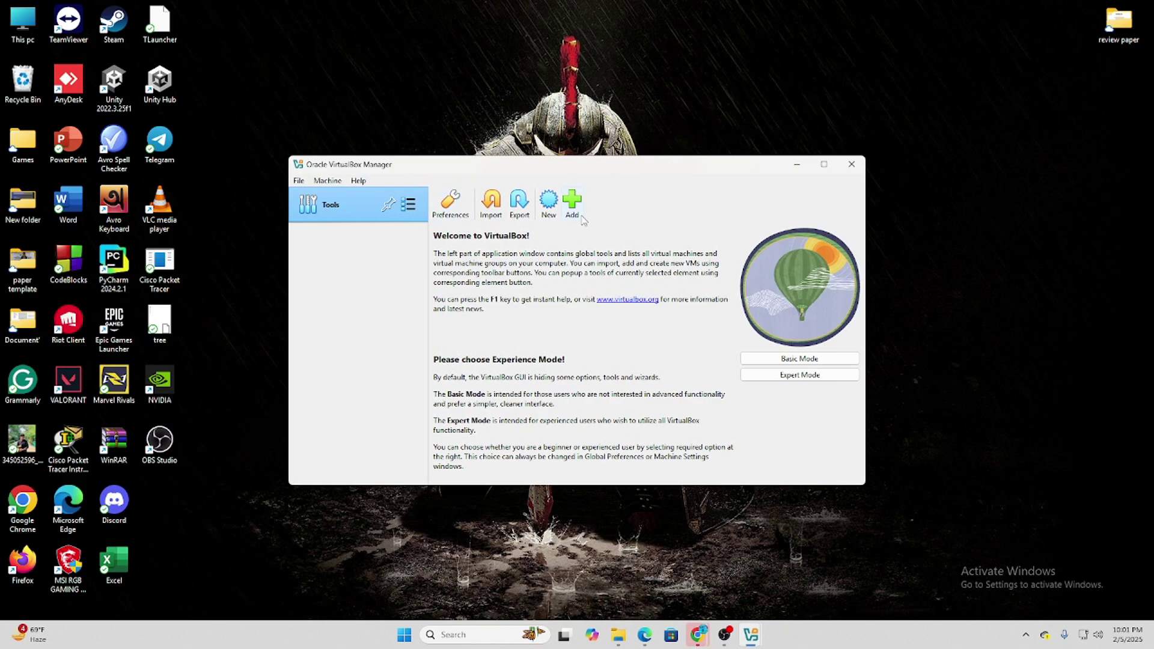
left_click(549, 204)
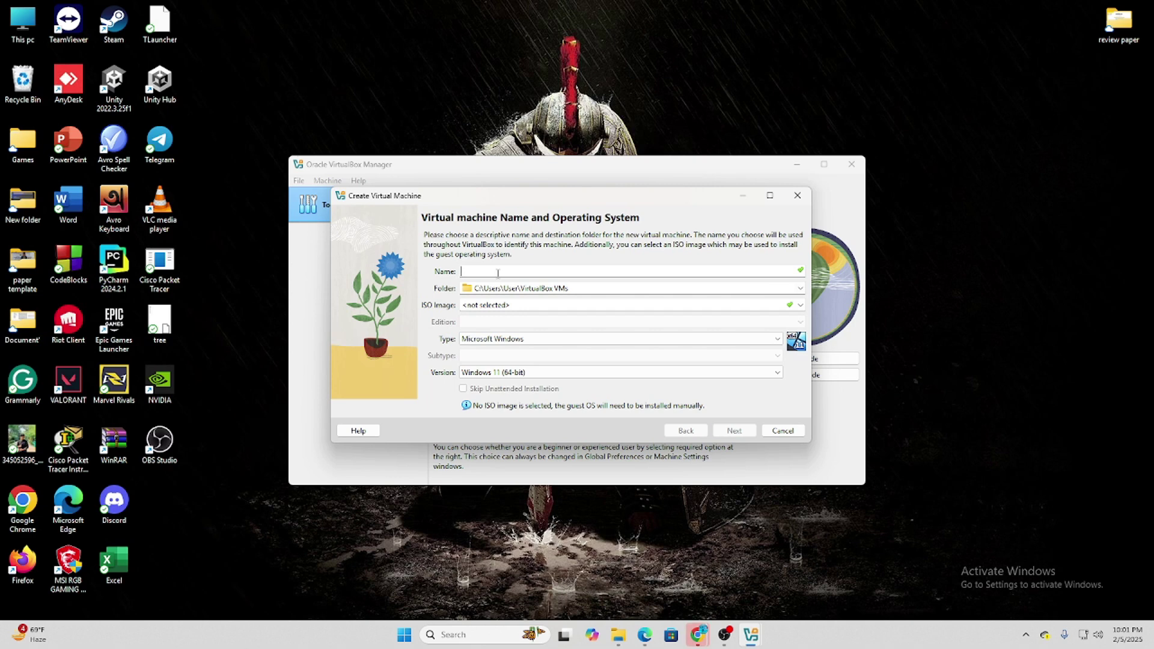
type("ubuntu")
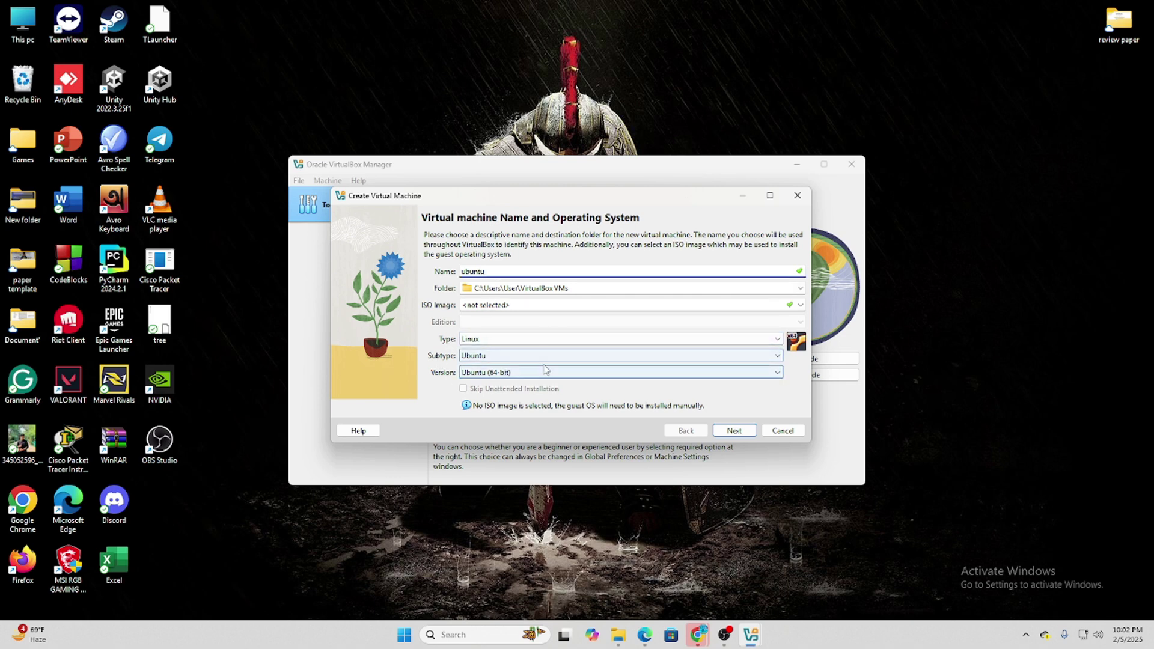
key("BackSpace")
key("BackSpace")
key("BackSpace")
key("BackSpace")
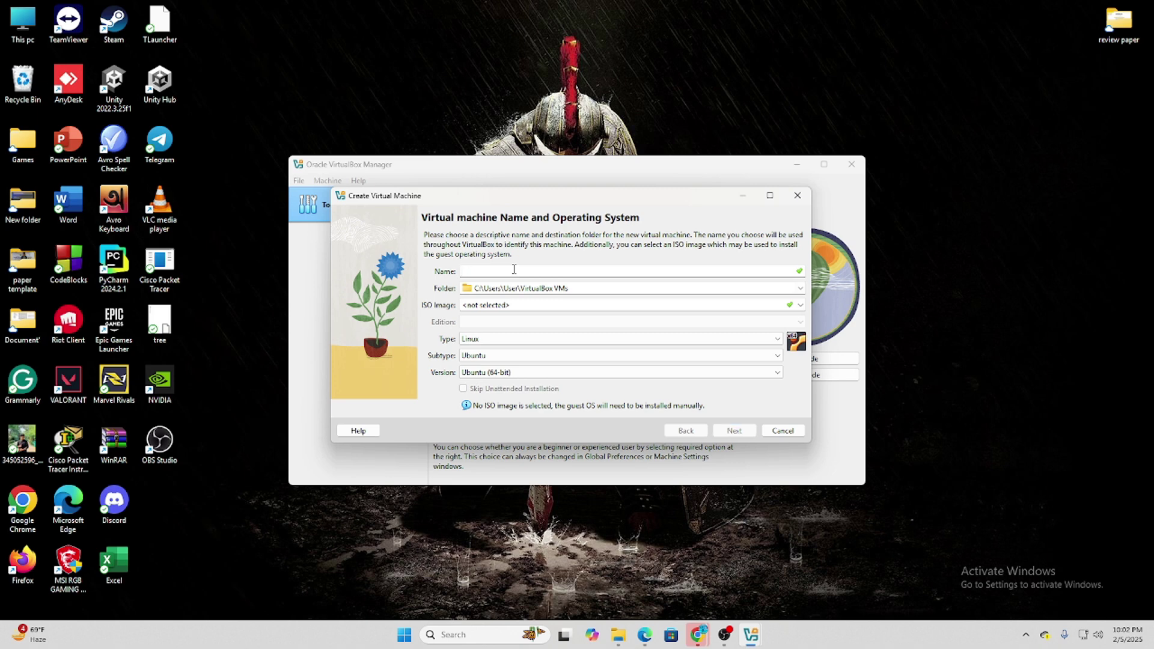
- Name the virtual machine after its owner without selecting an ISO image, and give it 8961 MB of base memory and 13 processors
type("Prottoy")
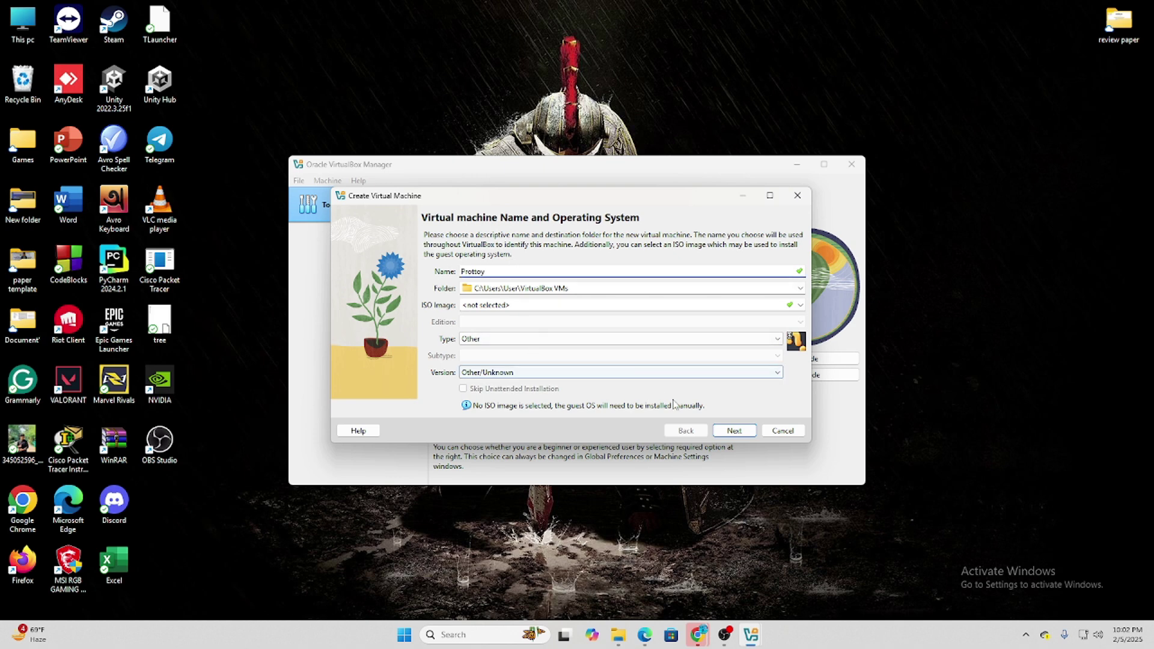
left_click(734, 431)
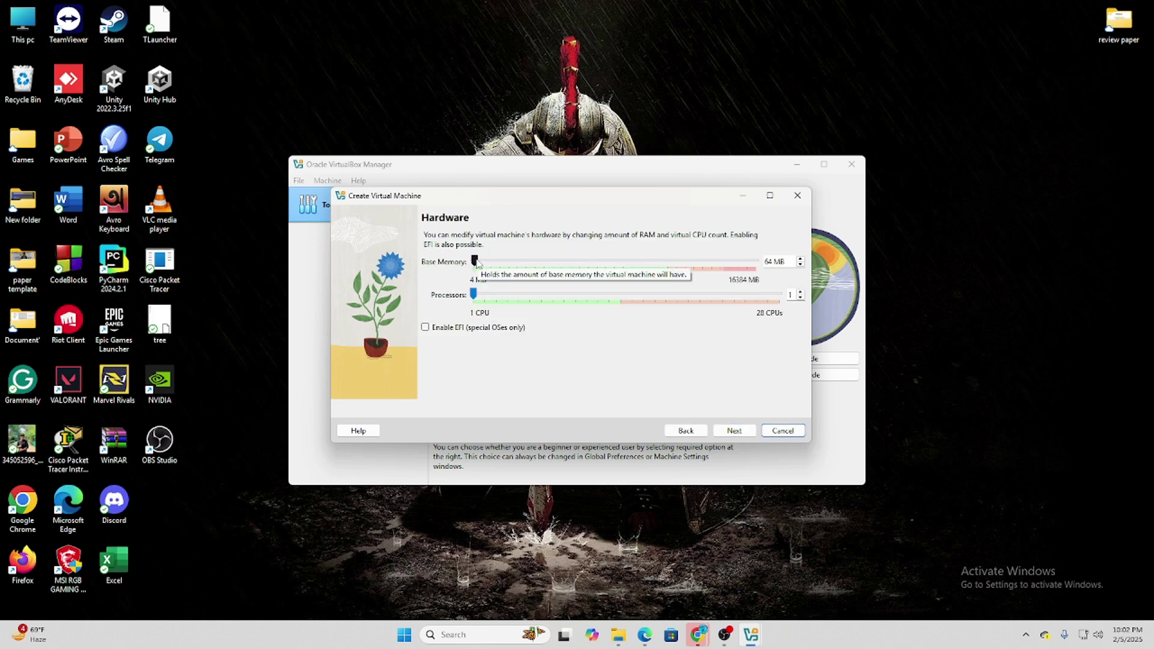
left_click_drag(475, 263, 598, 270)
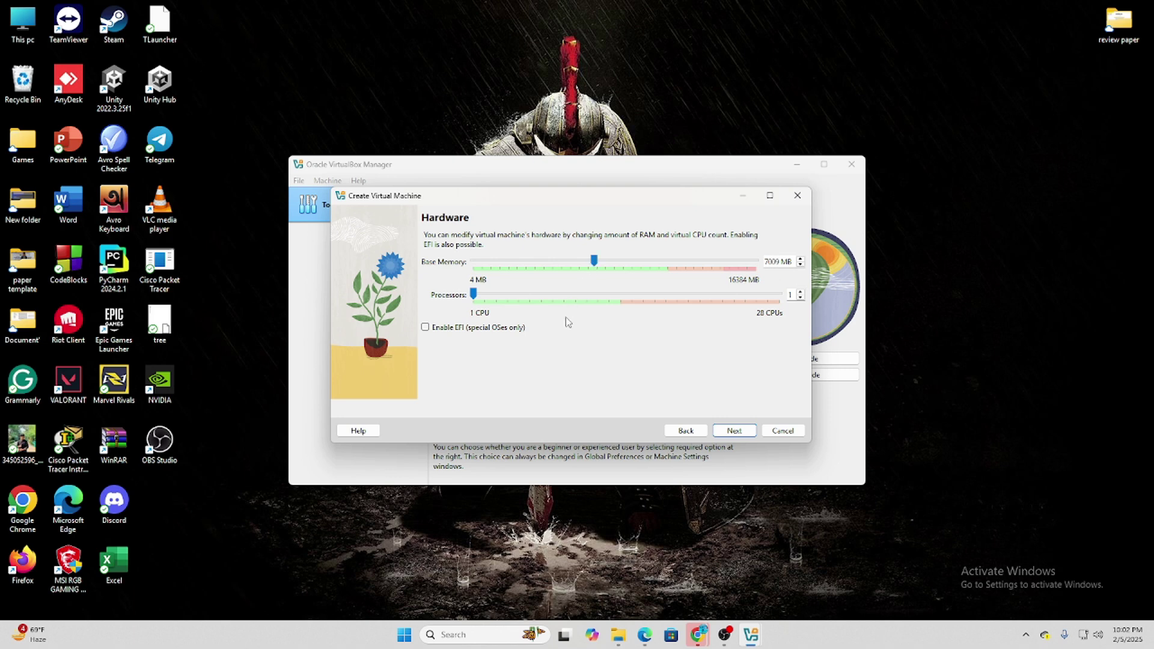
left_click_drag(474, 295, 599, 295)
left_click_drag(599, 296, 607, 303)
left_click_drag(595, 260, 629, 264)
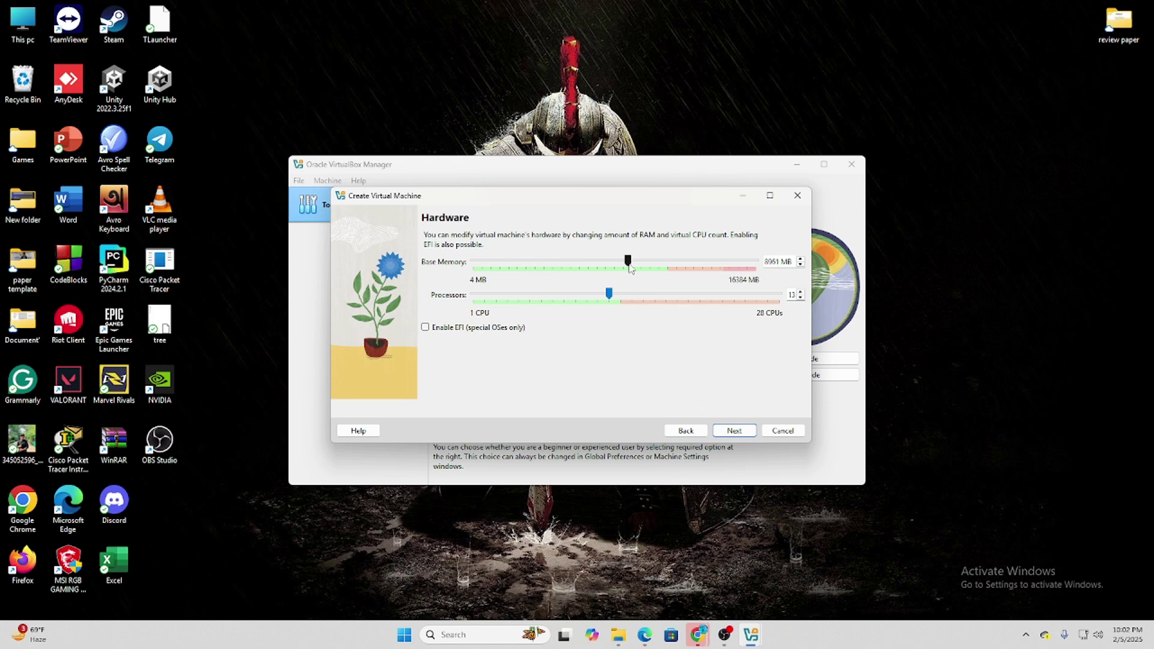
left_click(735, 432)
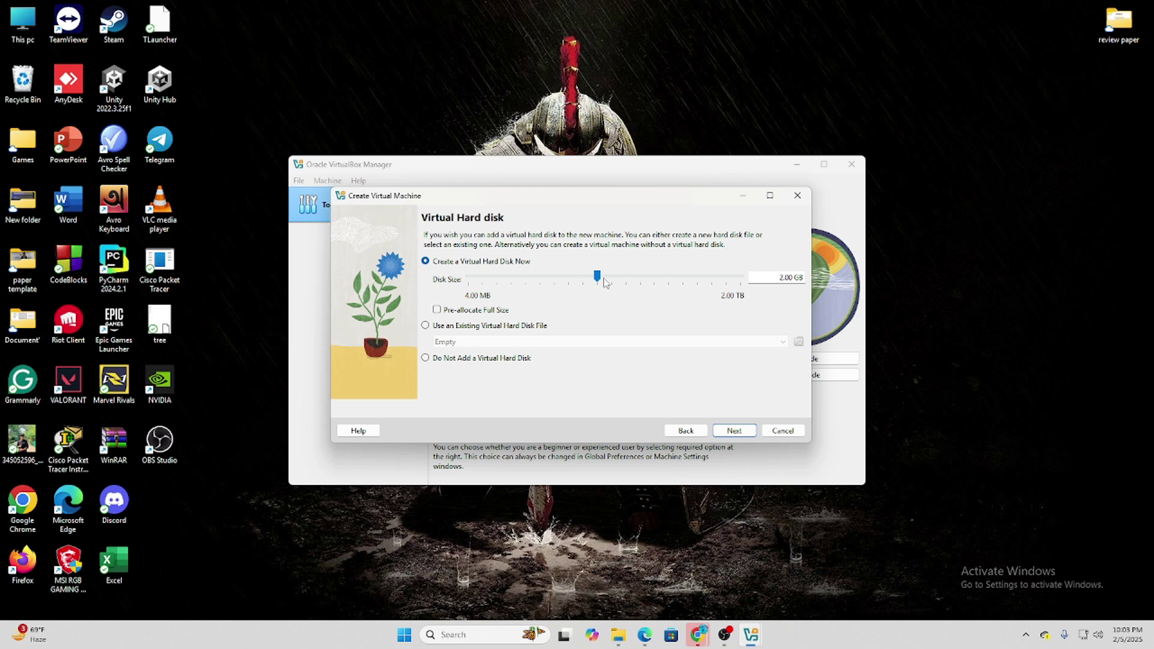
- Set the new virtual hard disk's size to 5 GB and finish creating the virtual machine
key("BackSpace")
type("5")
left_click(734, 430)
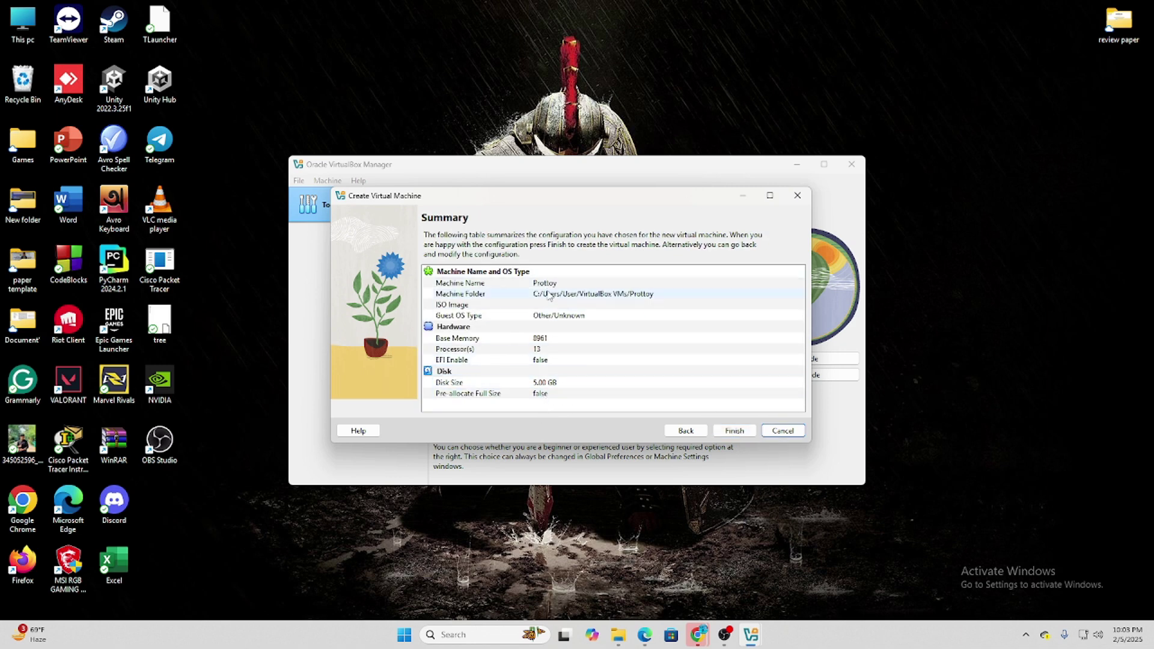
left_click(734, 432)
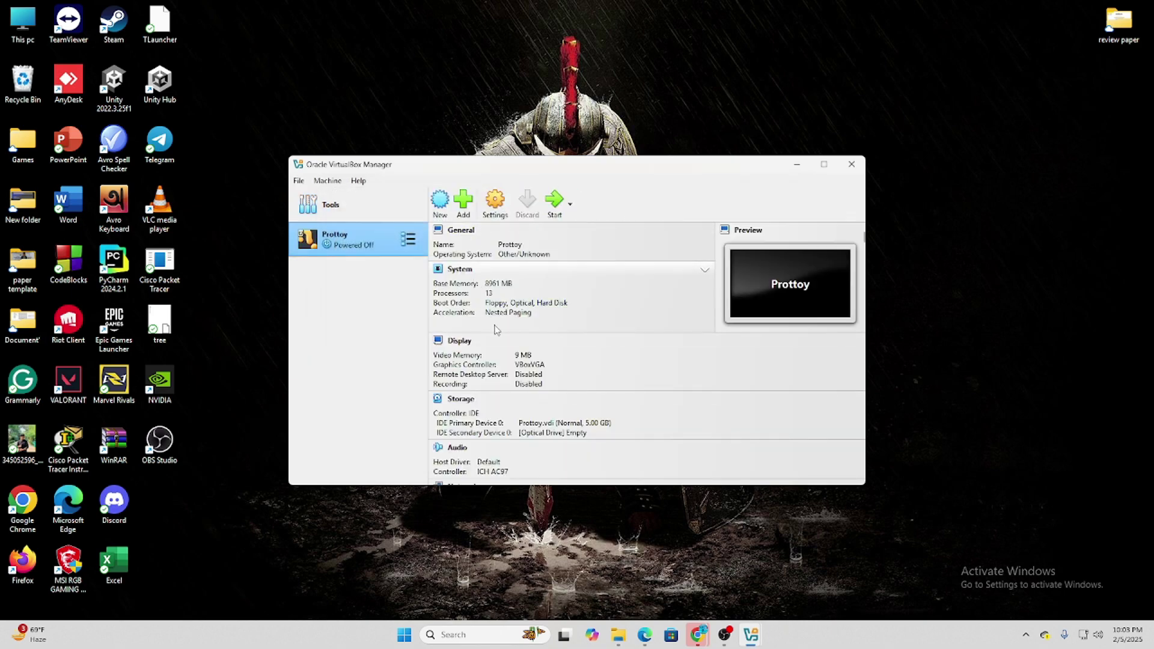
- Set the virtual machine's Shared Clipboard and Drag'n'Drop to Bidirectional in its advanced general settings and save them
scroll(496, 326, "down", 2)
scroll(496, 327, "up", 2)
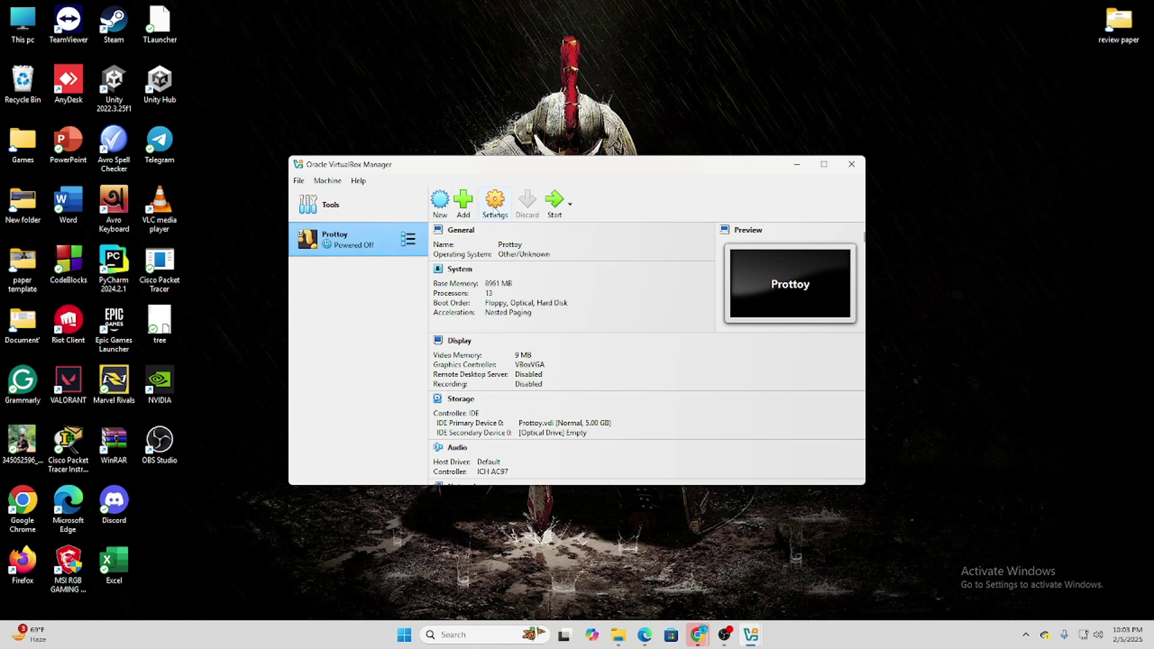
left_click(494, 205)
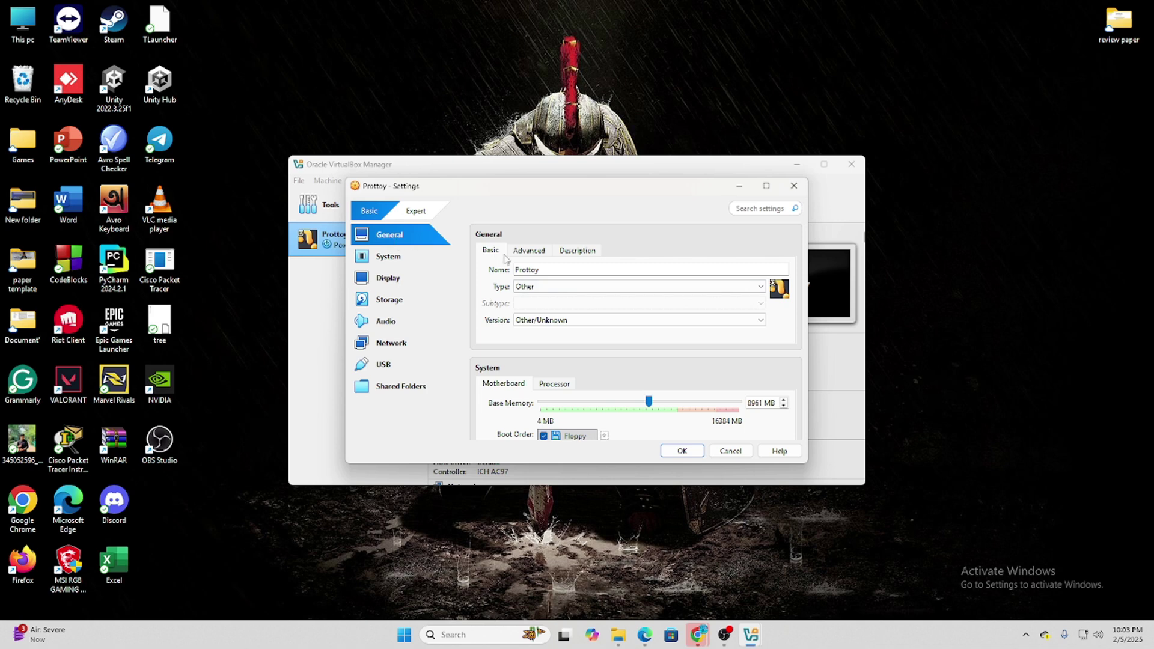
left_click(529, 253)
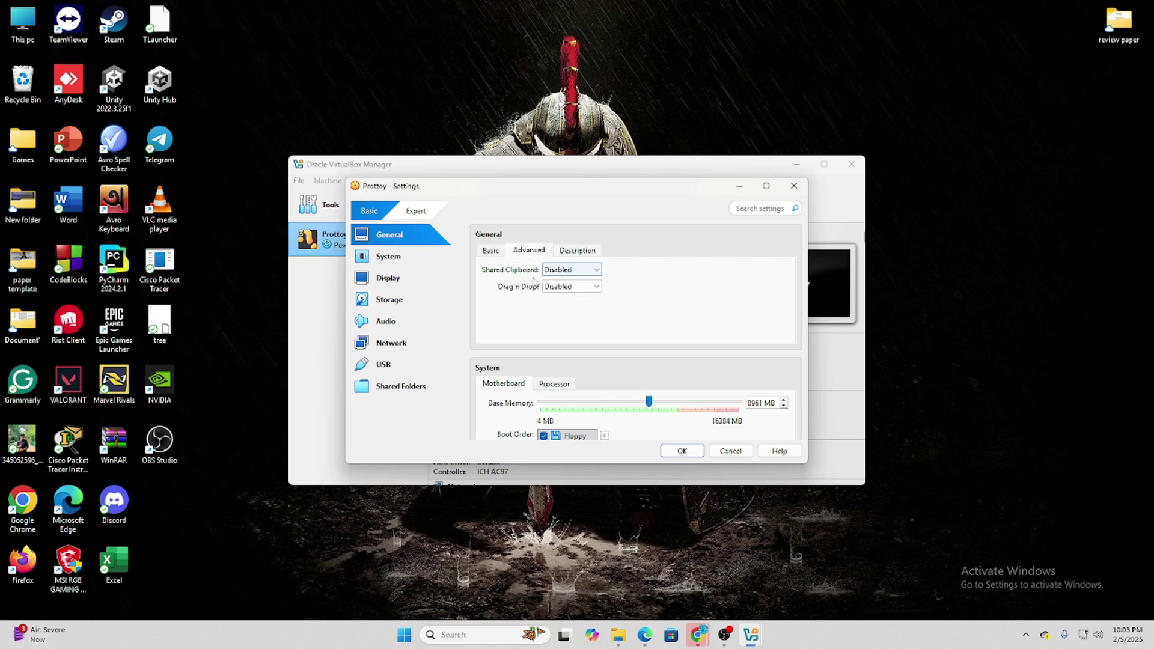
left_click(585, 269)
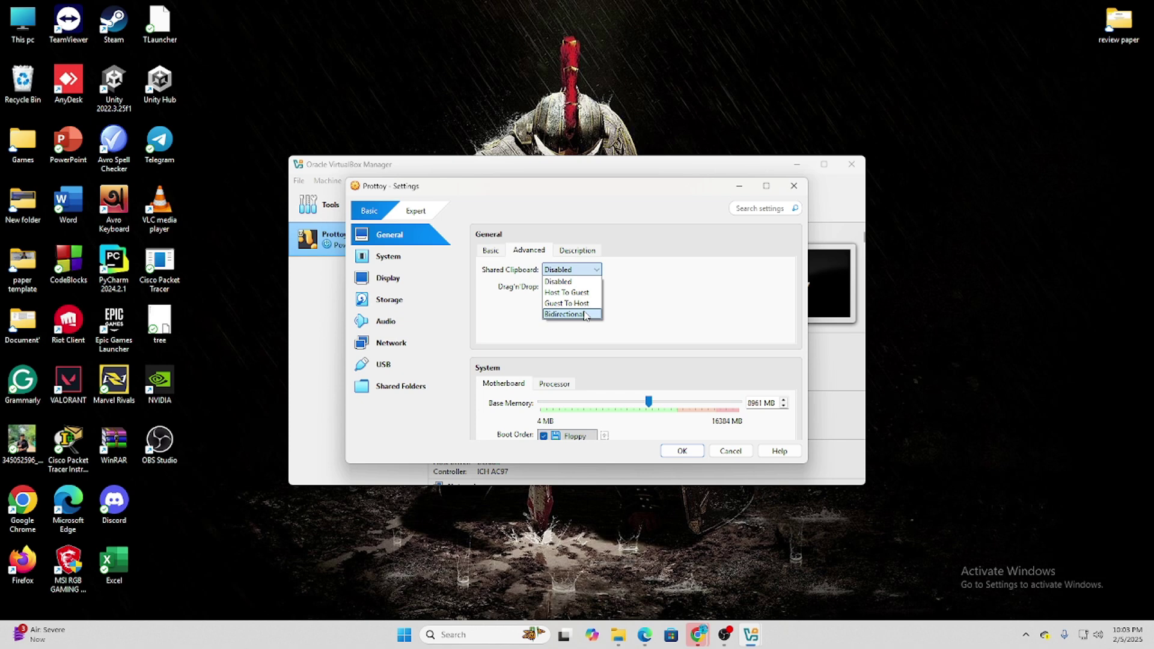
left_click(565, 314)
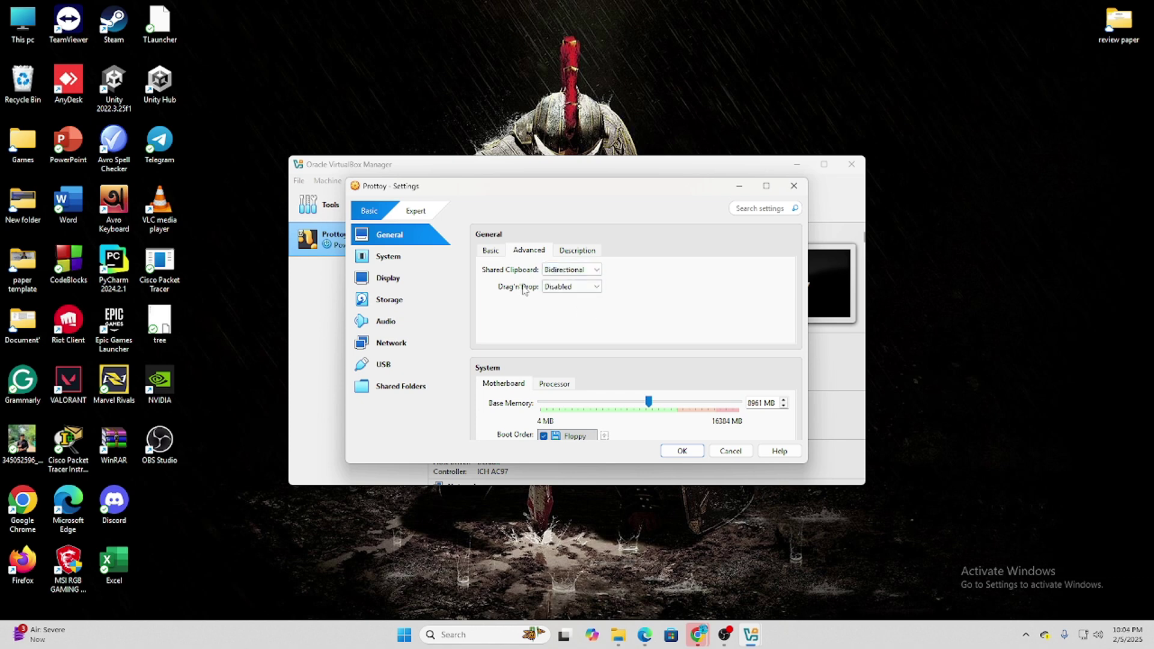
left_click(571, 286)
left_click(566, 331)
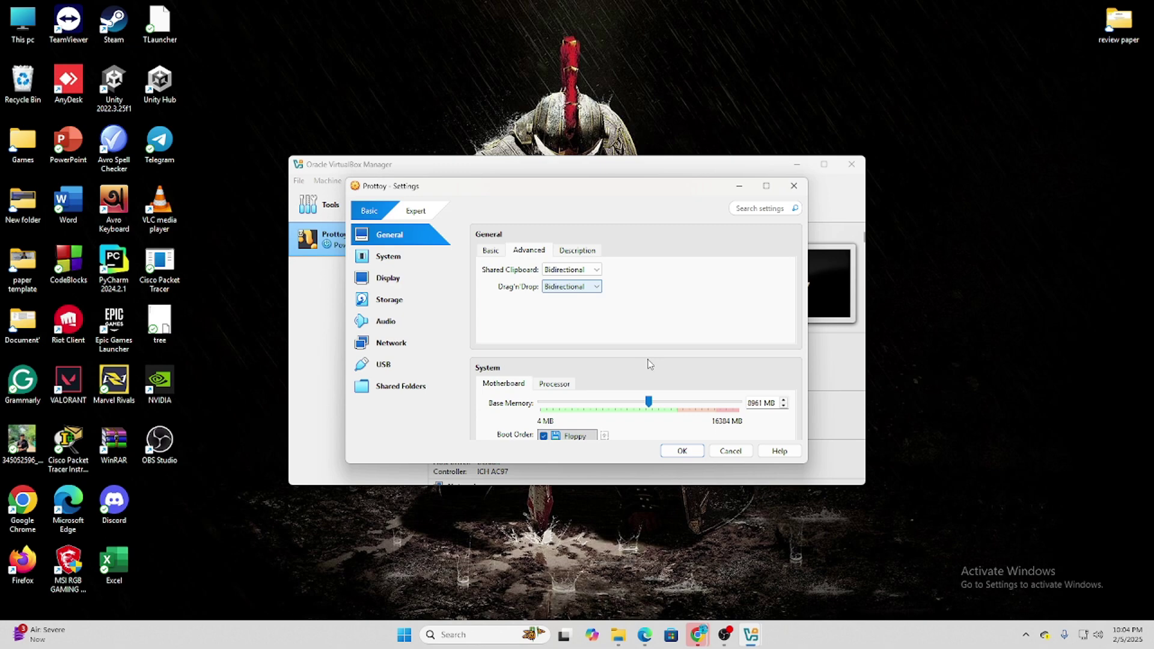
left_click(685, 452)
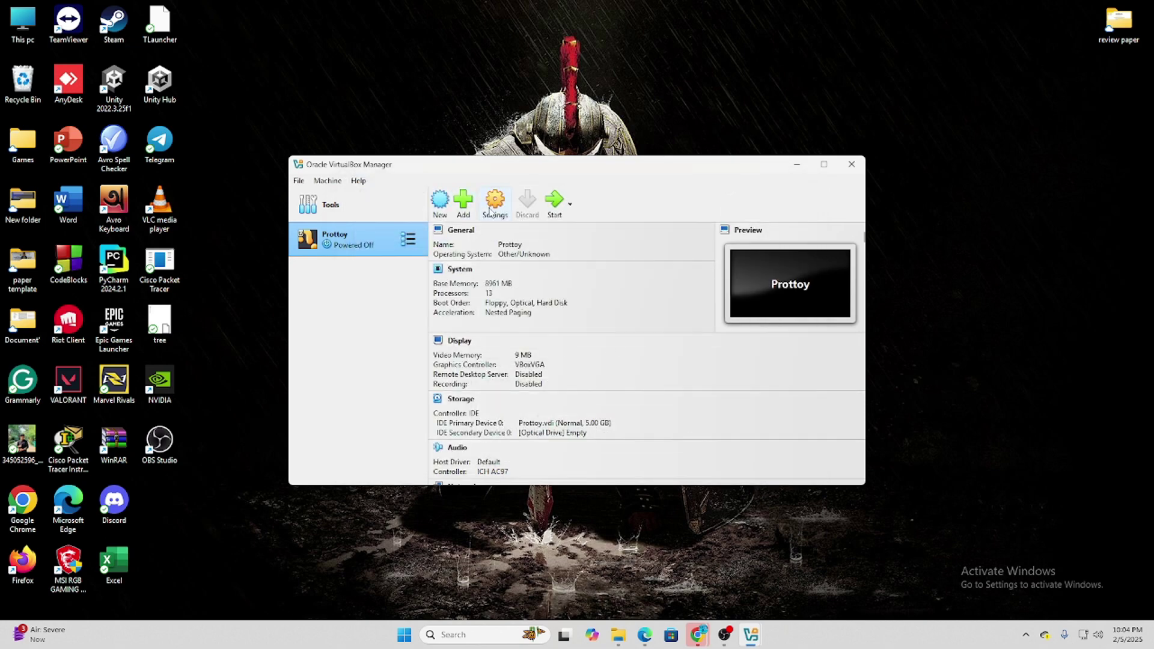
- Select the empty optical drive in the virtual machine's storage settings and choose to assign it a virtual optical disk
left_click(495, 202)
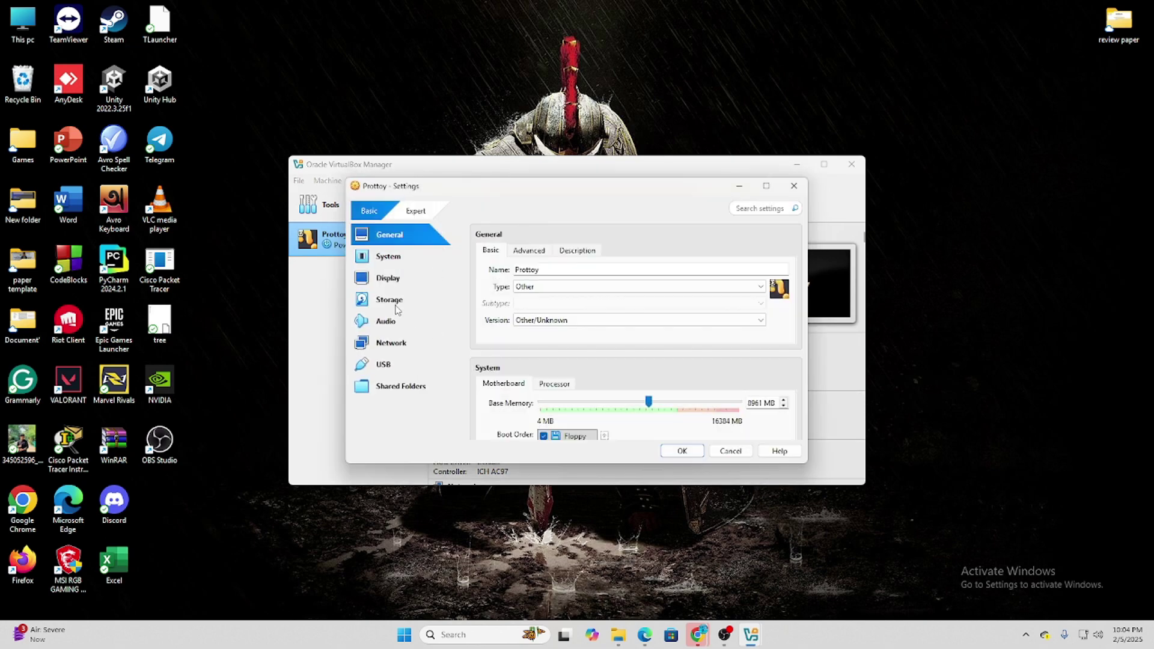
left_click(388, 303)
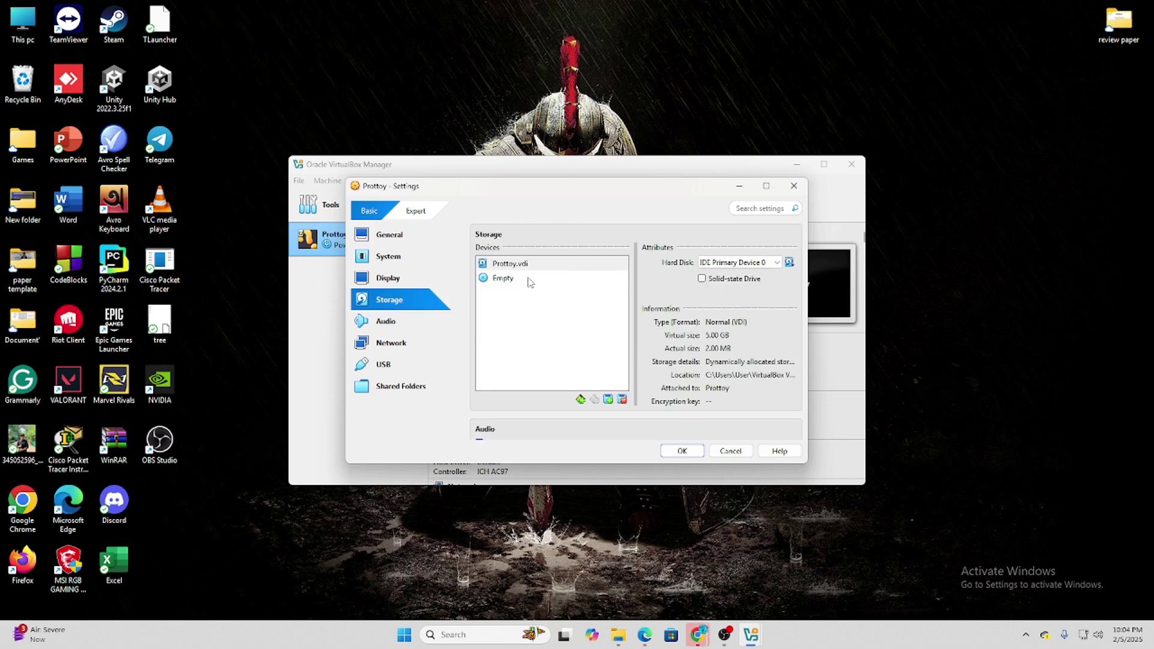
left_click(498, 283)
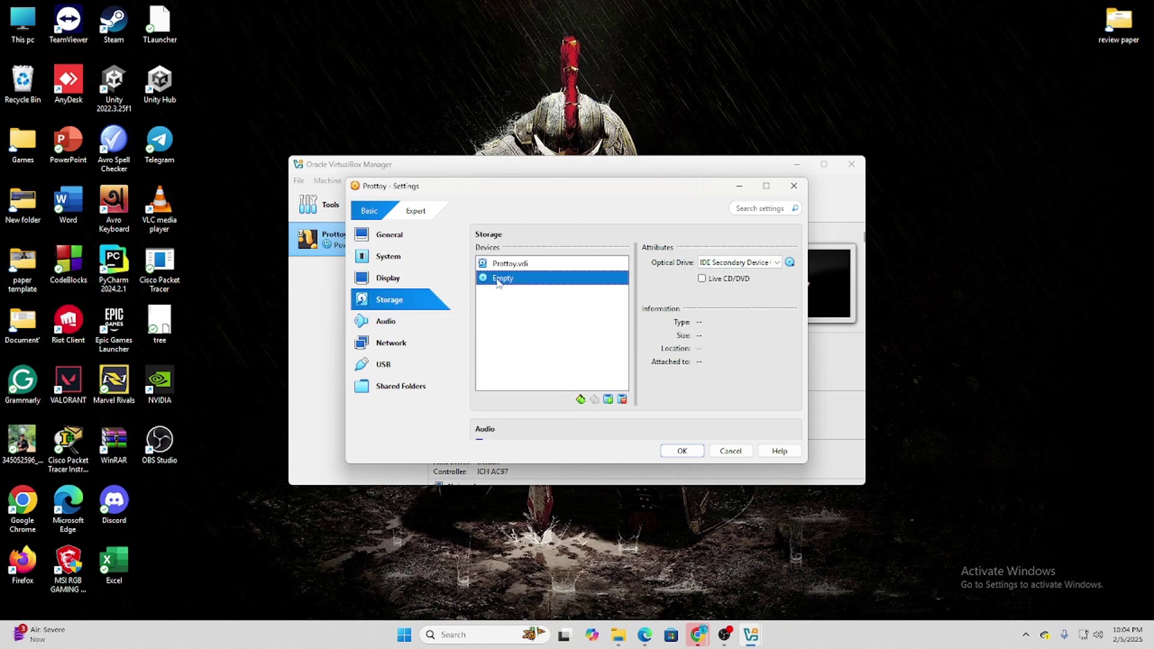
left_click(773, 263)
left_click(768, 285)
scroll(753, 291, "down", 1)
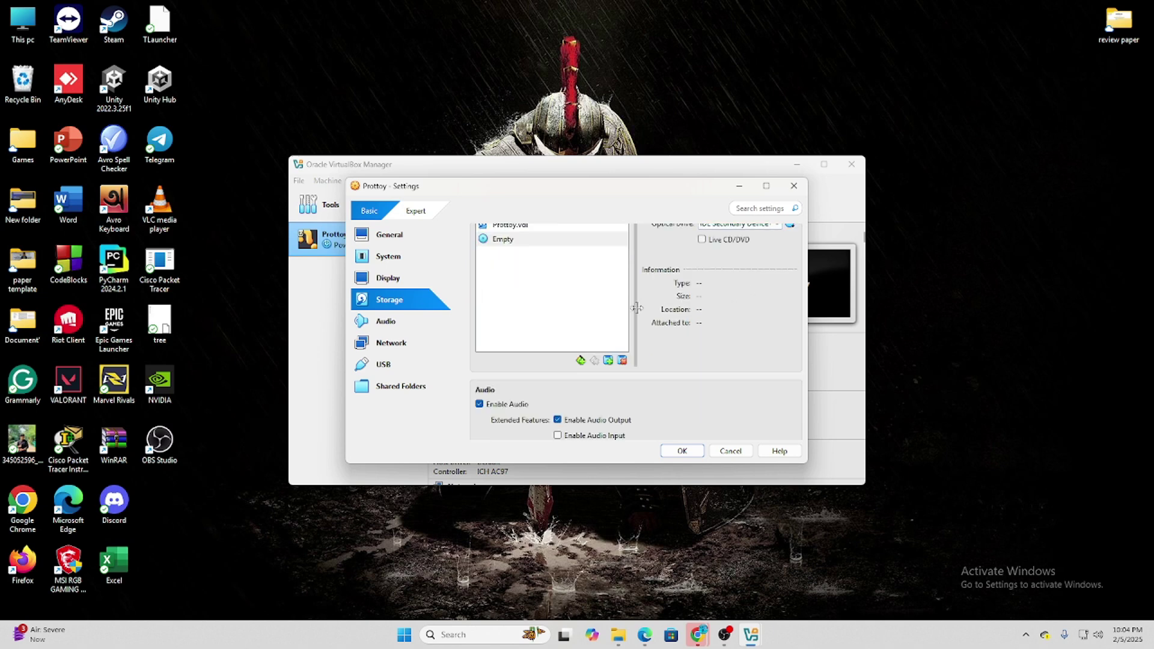
scroll(619, 314, "up", 2)
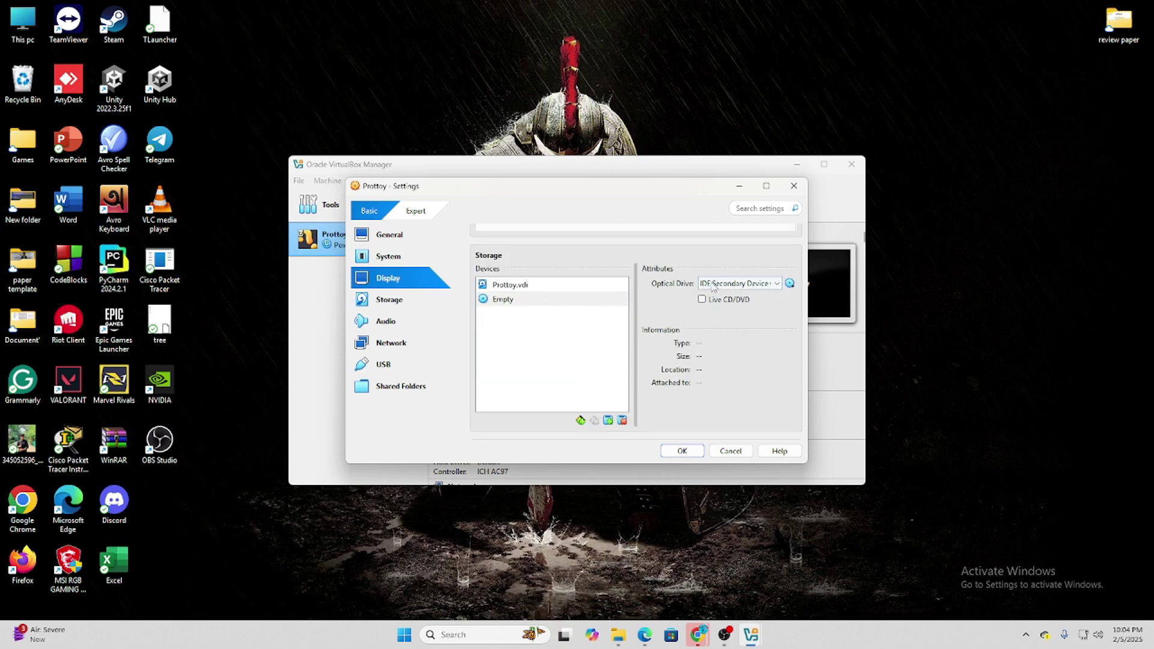
left_click(790, 285)
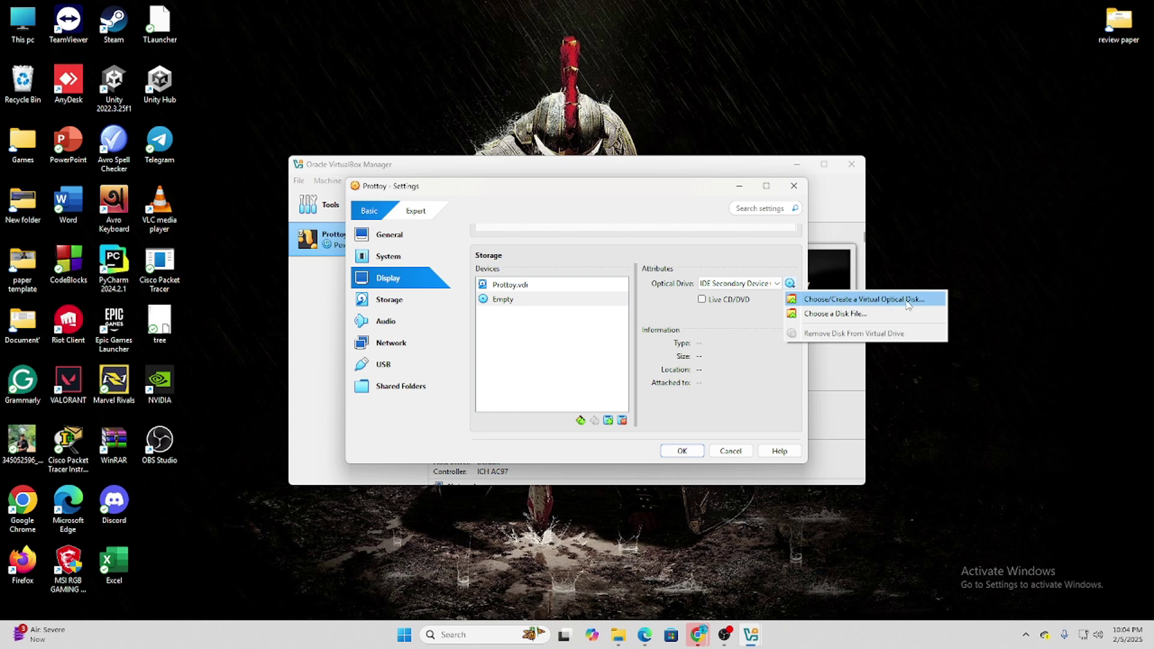
left_click(856, 300)
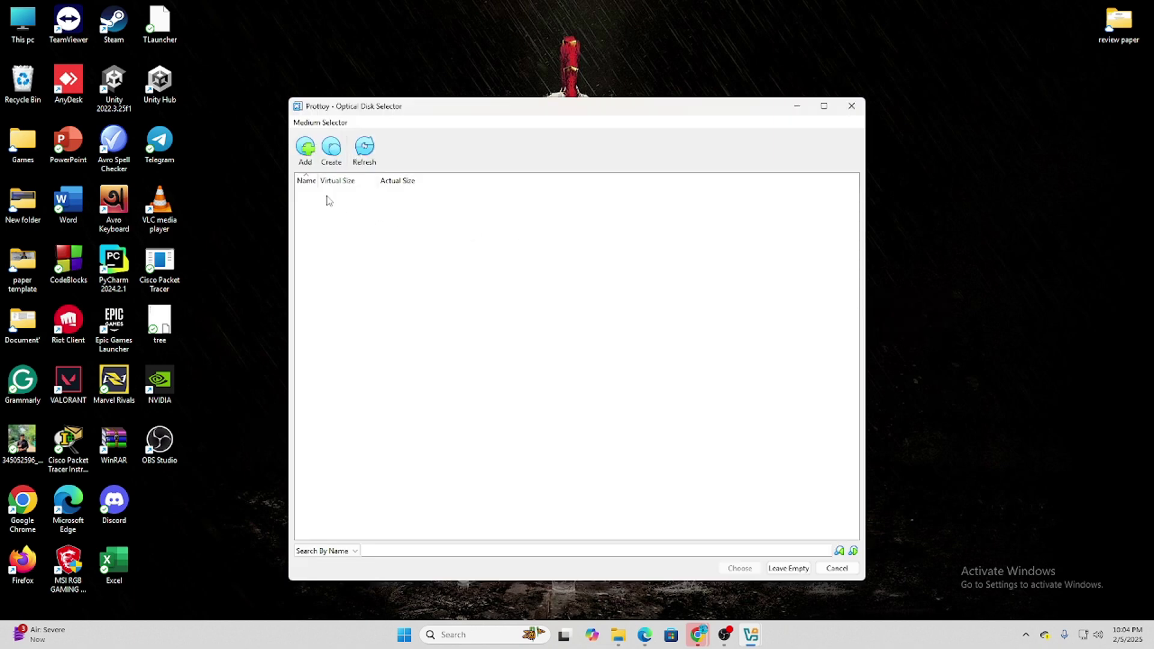
- Add ubuntu-24.04.1-desktop-amd64 from Downloads as the optical drive's disk image and save the virtual machine's settings
left_click(306, 153)
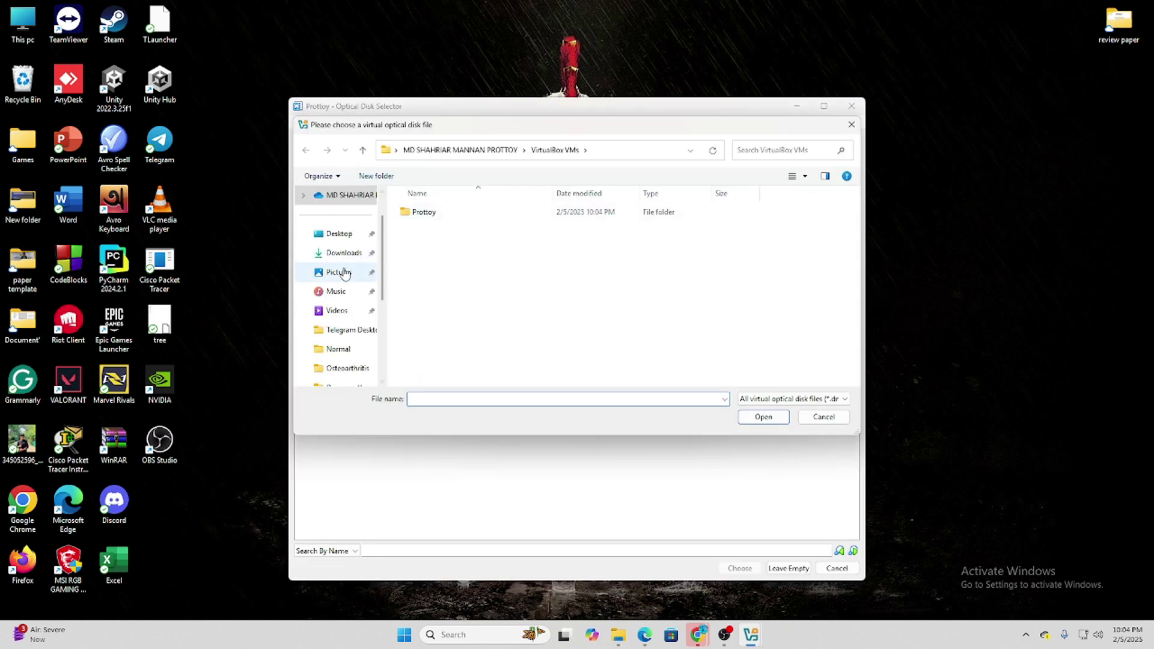
left_click(344, 251)
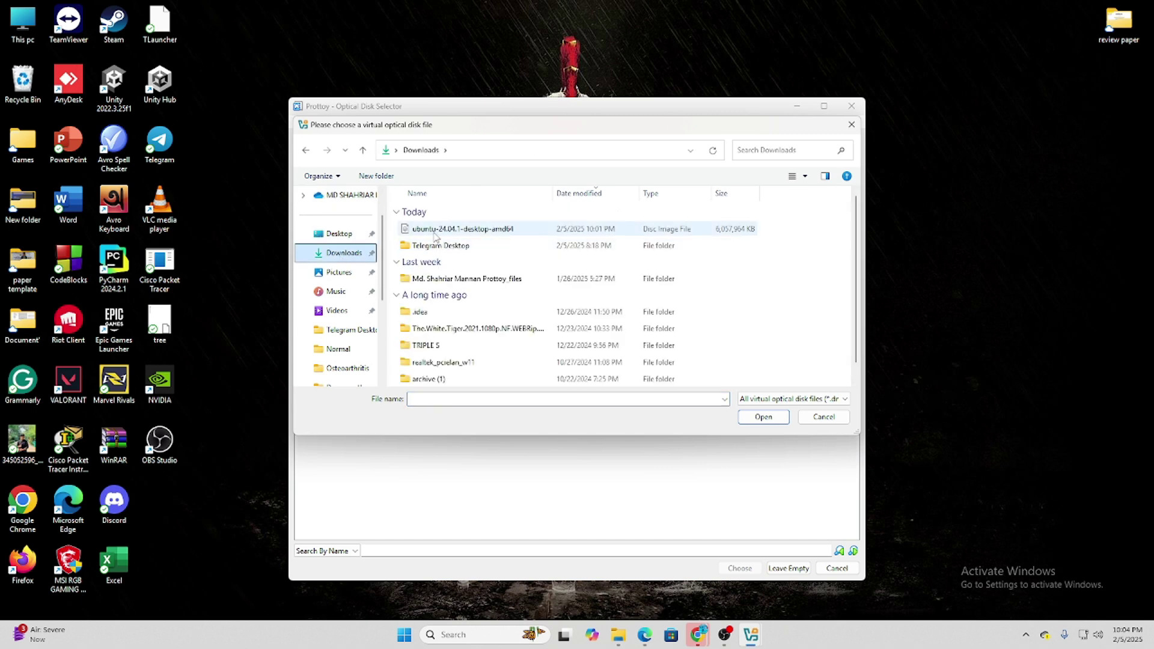
left_click(434, 233)
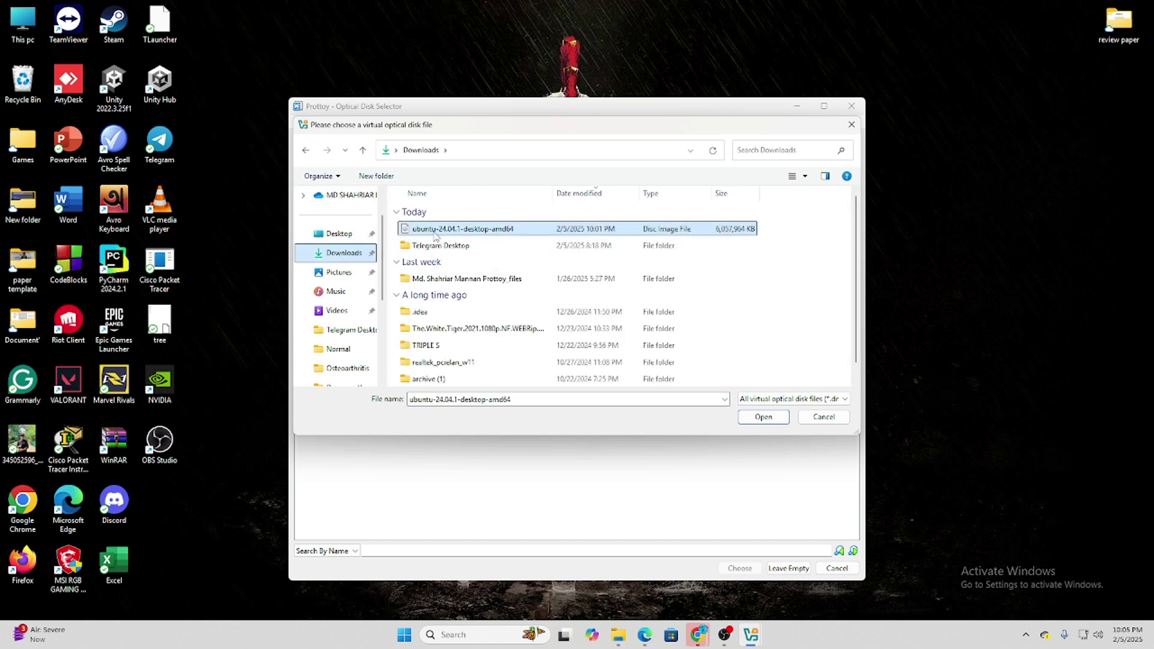
left_click(763, 418)
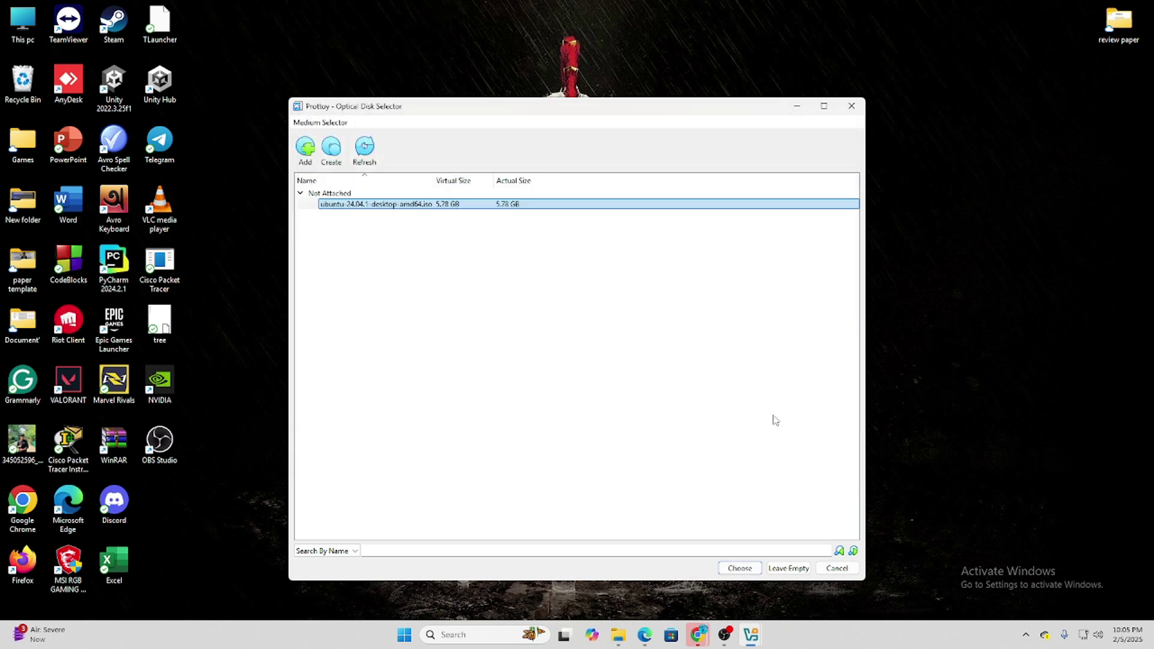
left_click(749, 569)
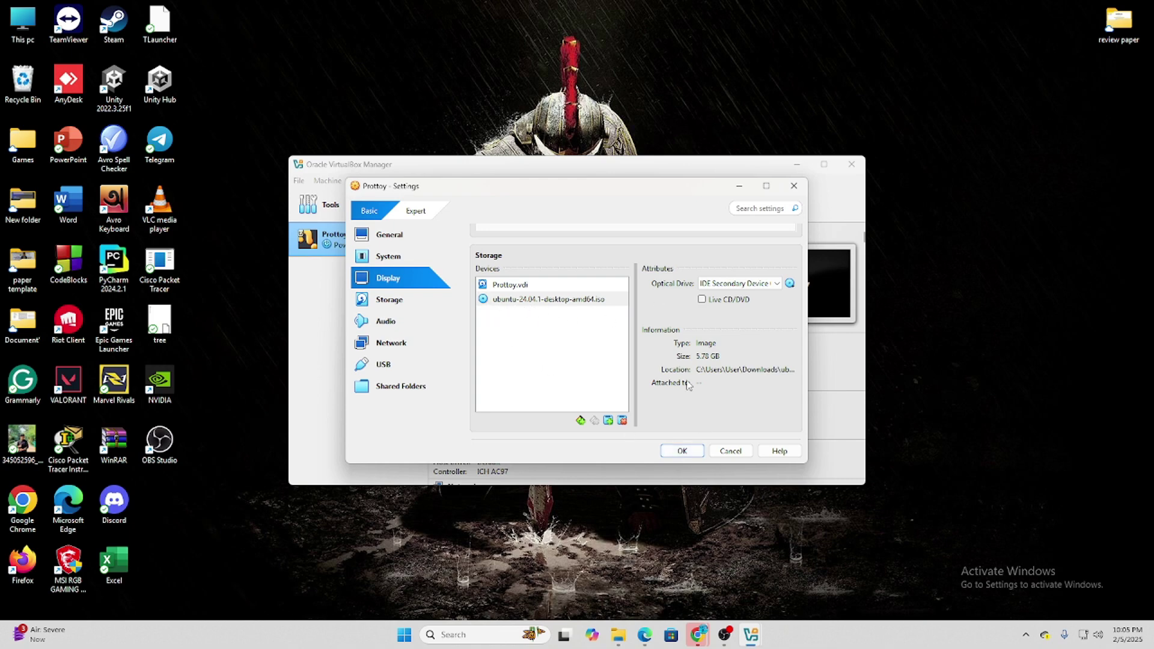
left_click(676, 451)
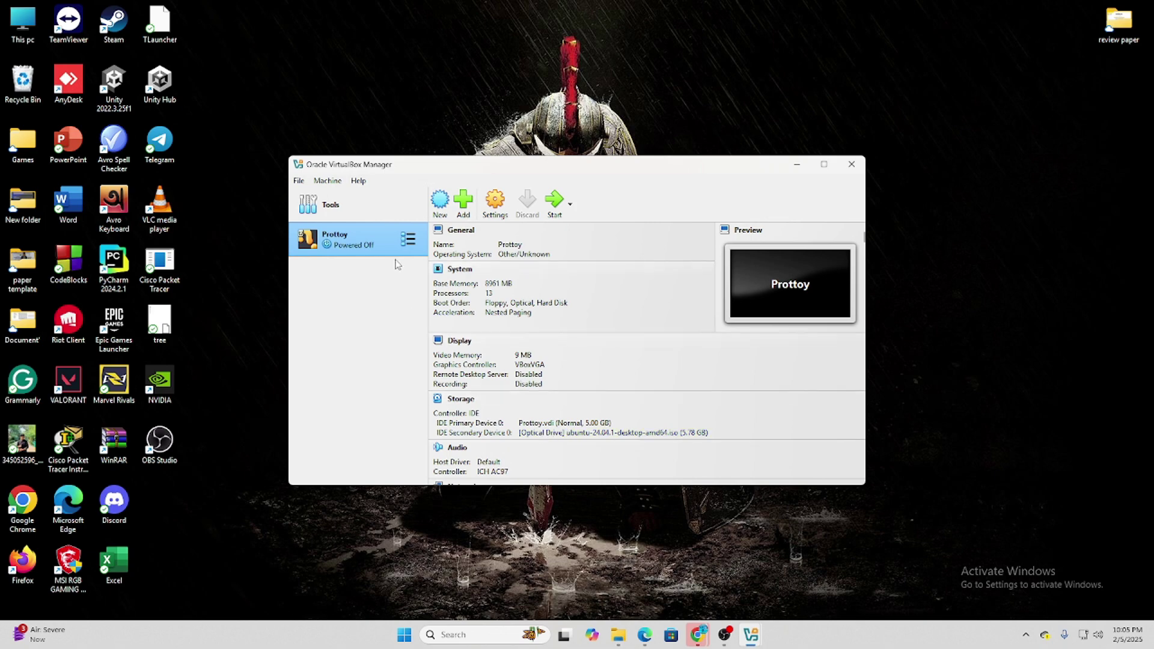
- Start the virtual machine and boot its Try or Install Ubuntu entry in a maximized window
left_click(555, 207)
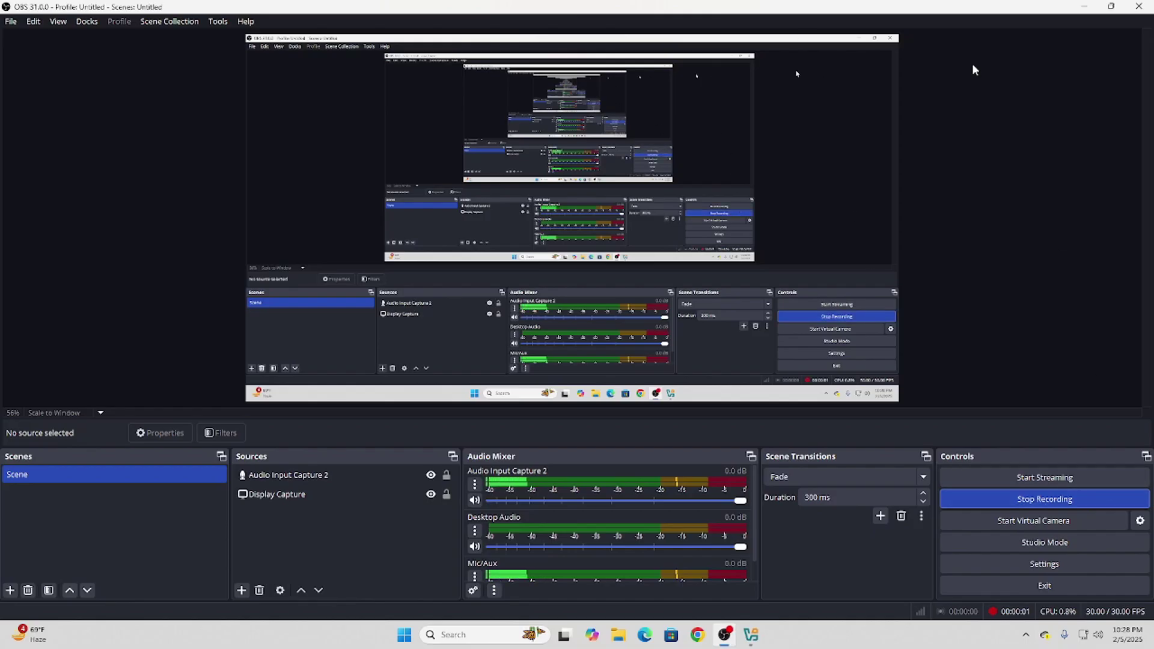
left_click(1081, 7)
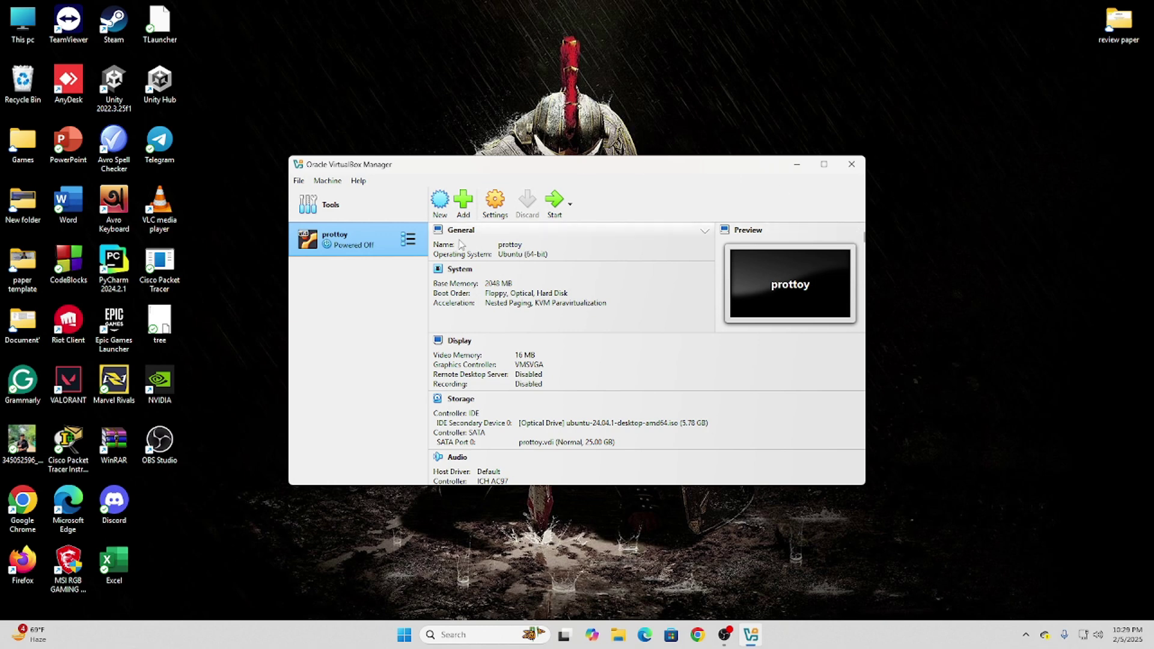
left_click(554, 205)
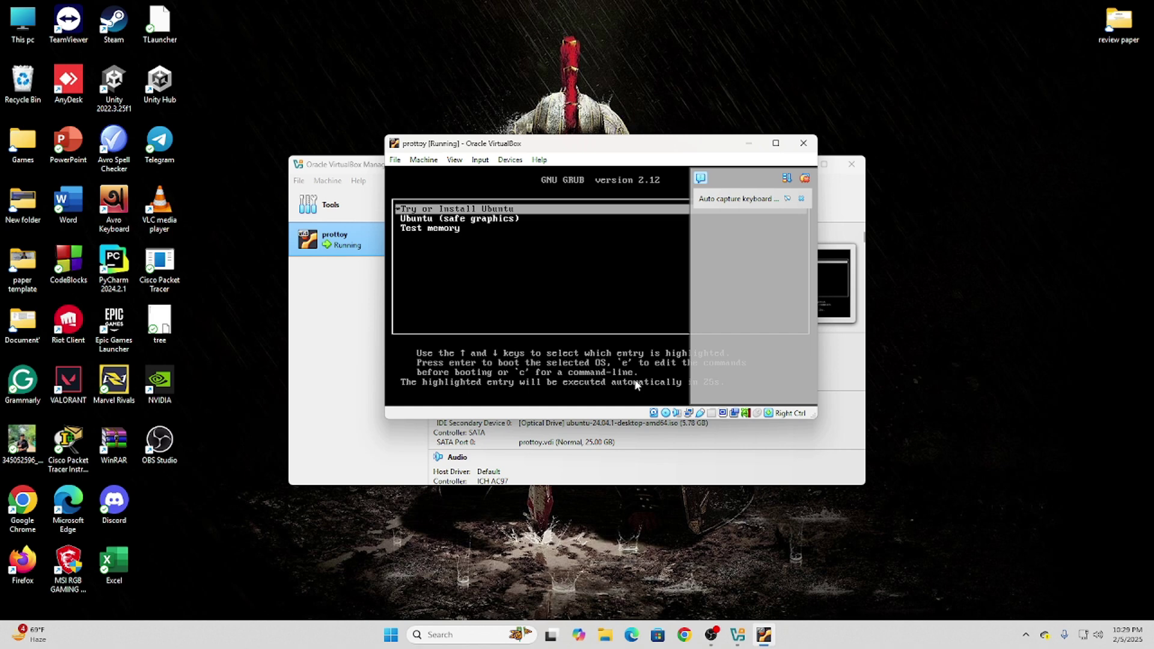
key("Return")
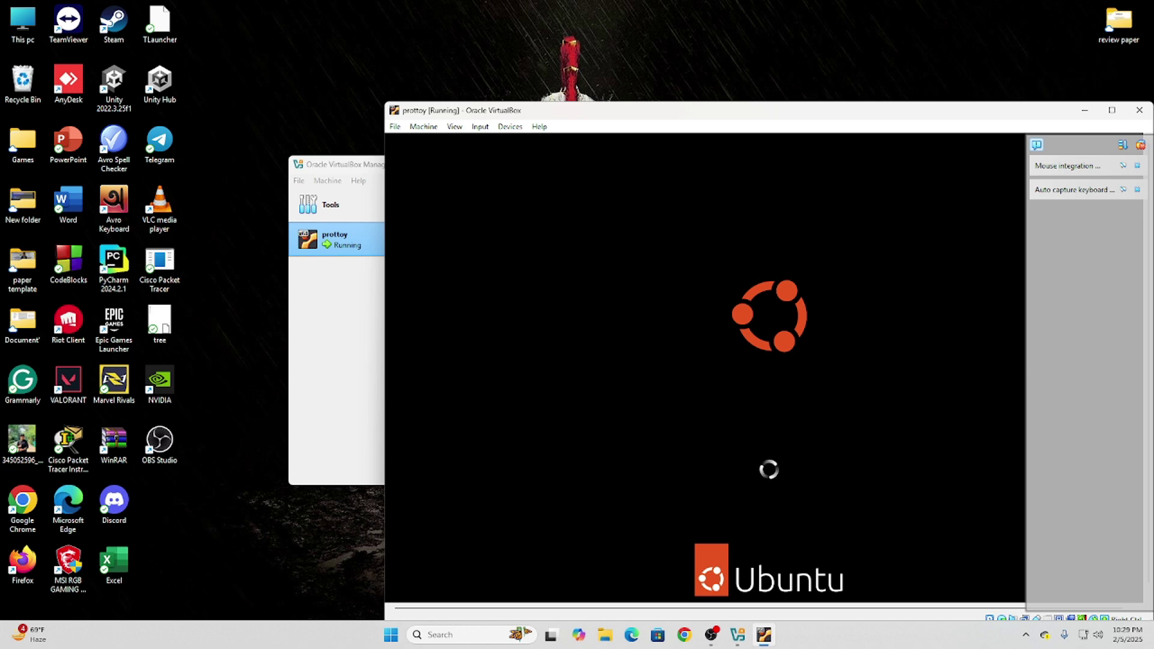
left_click(1113, 111)
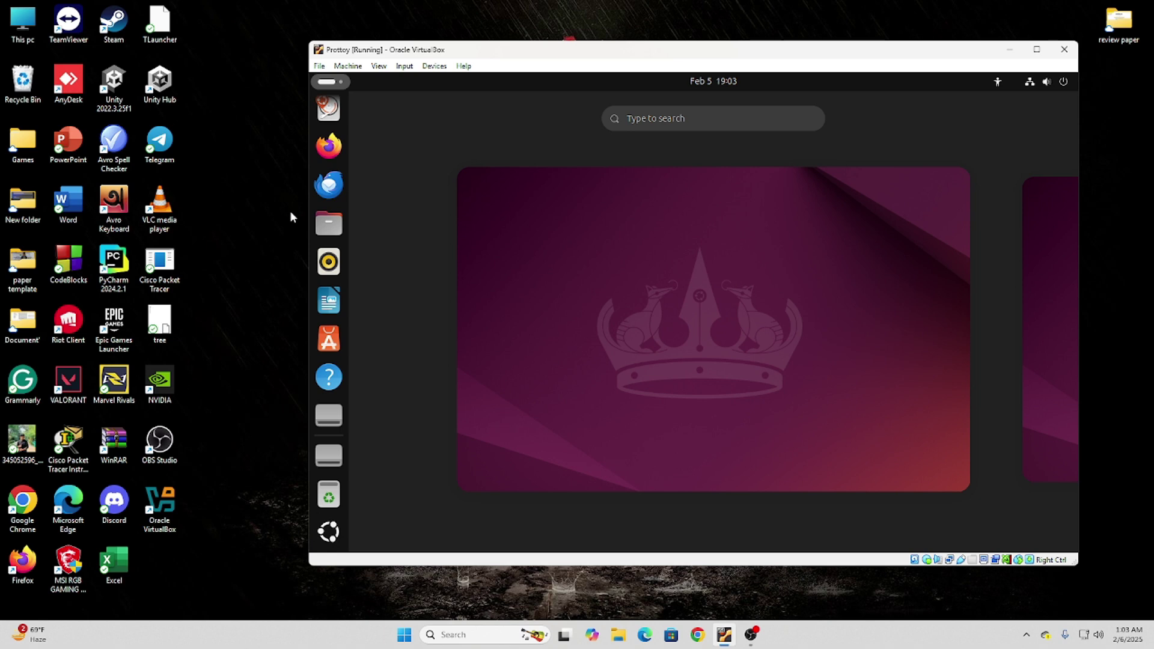
- Open a terminal in Ubuntu, run "sudo apt install ubuntu-restricted-extras", and agree to continue the installation with y
key("ctrl+alt+t")
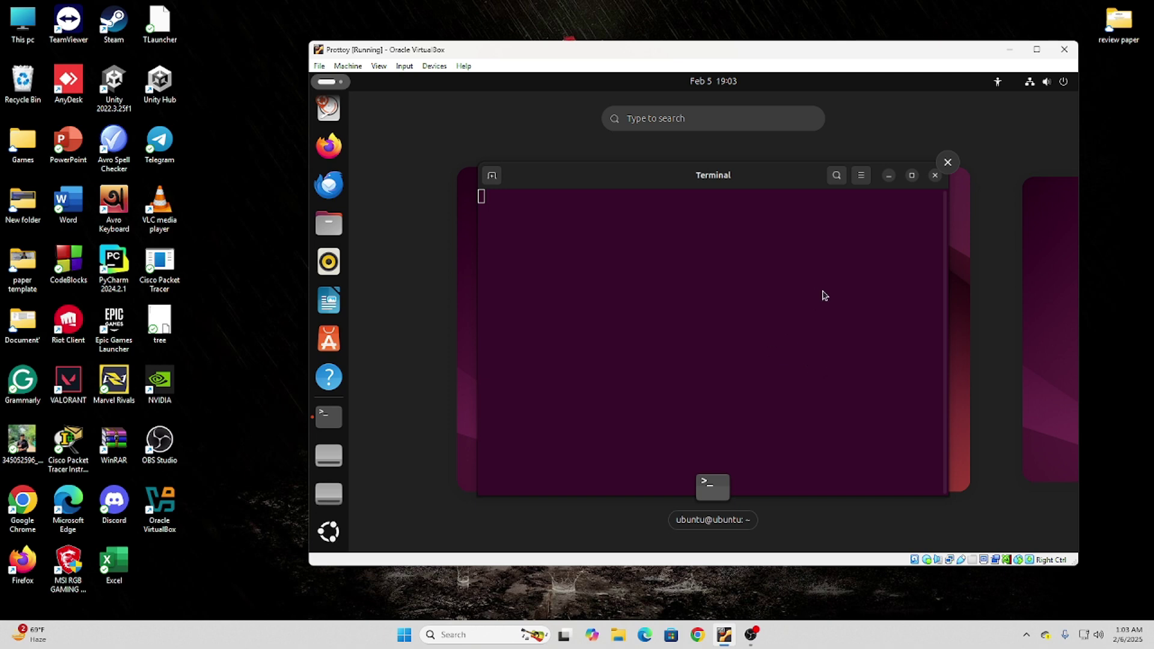
left_click(911, 175)
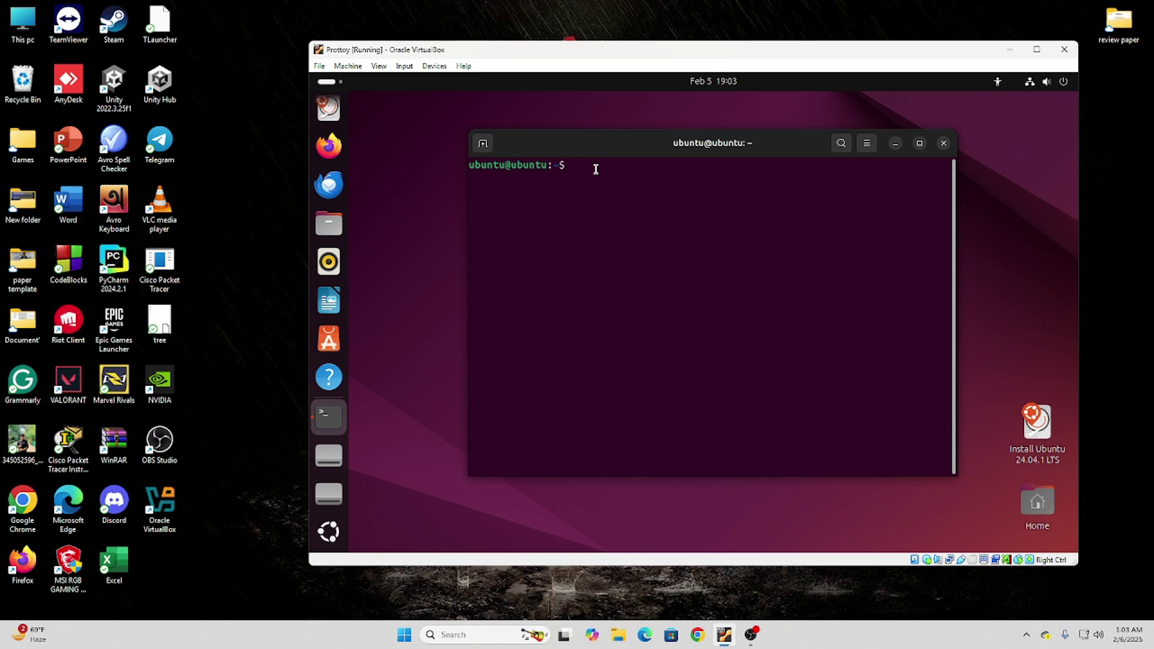
type("sudo apt install ubunt")
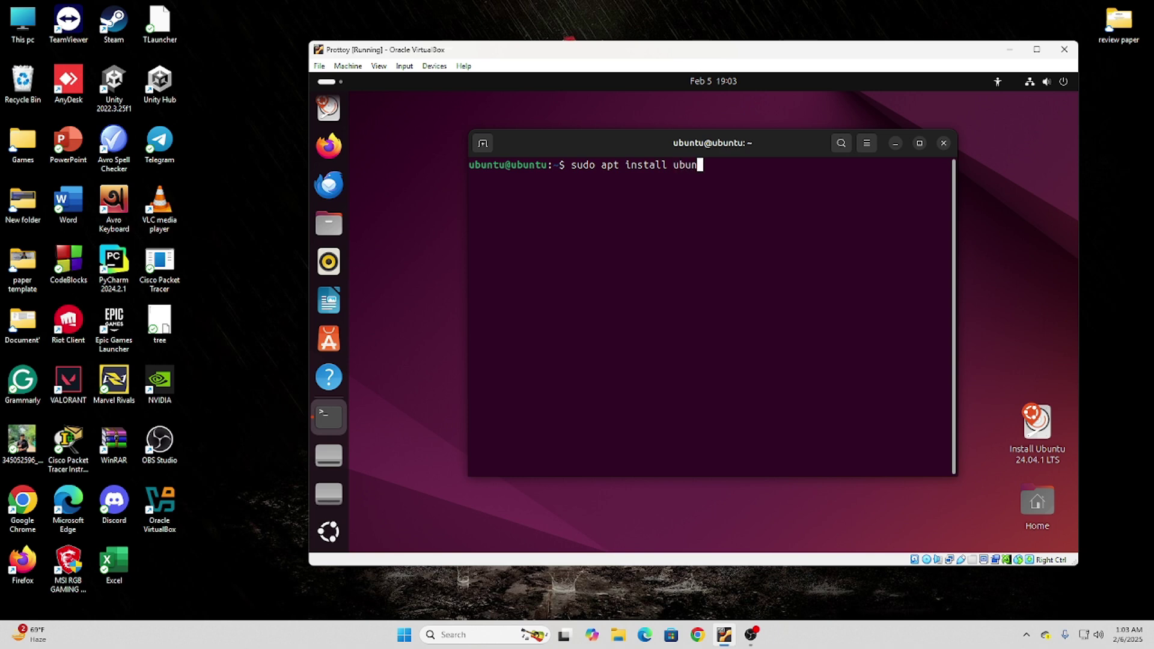
type("u-restricted-extras")
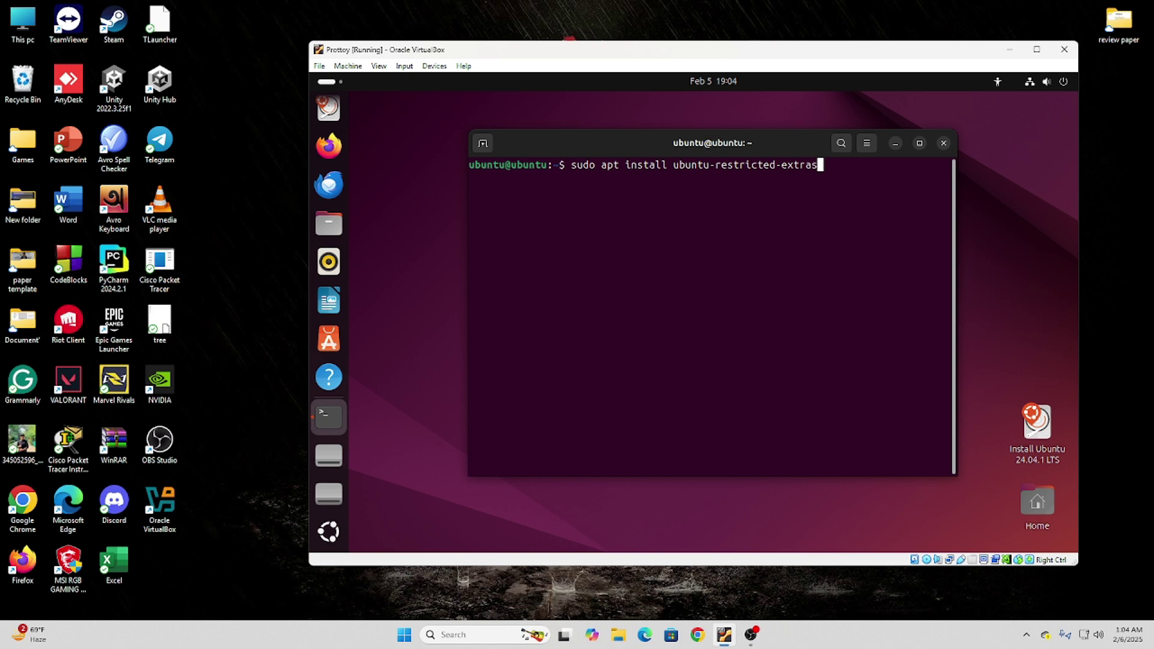
key("Return")
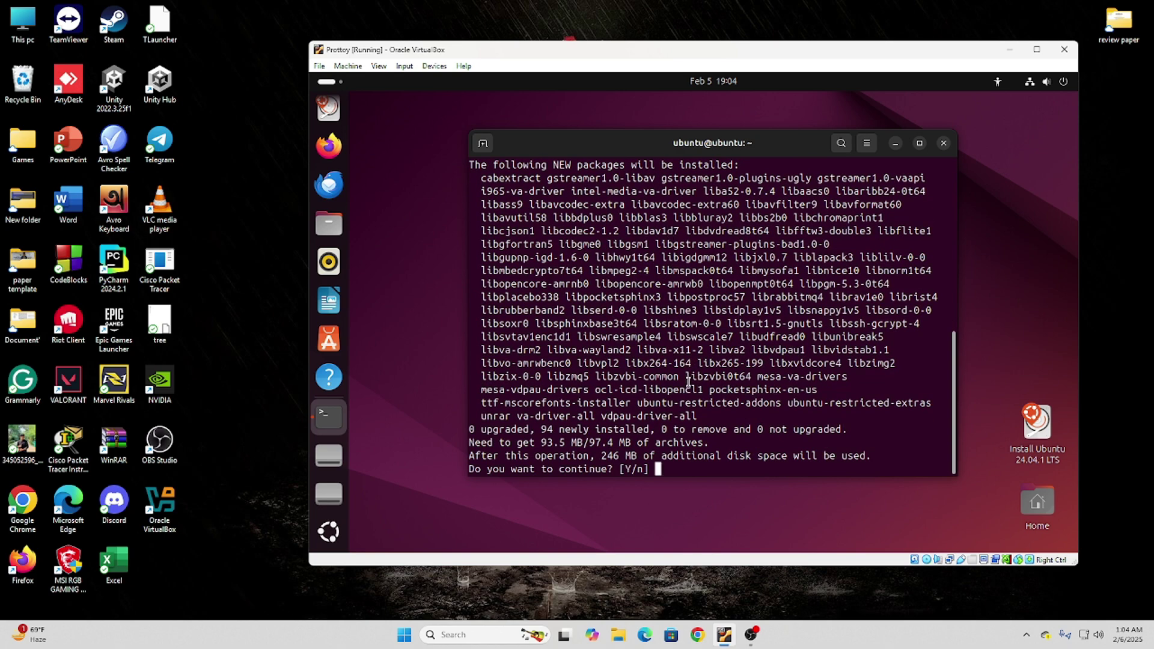
type("y")
key("Return")
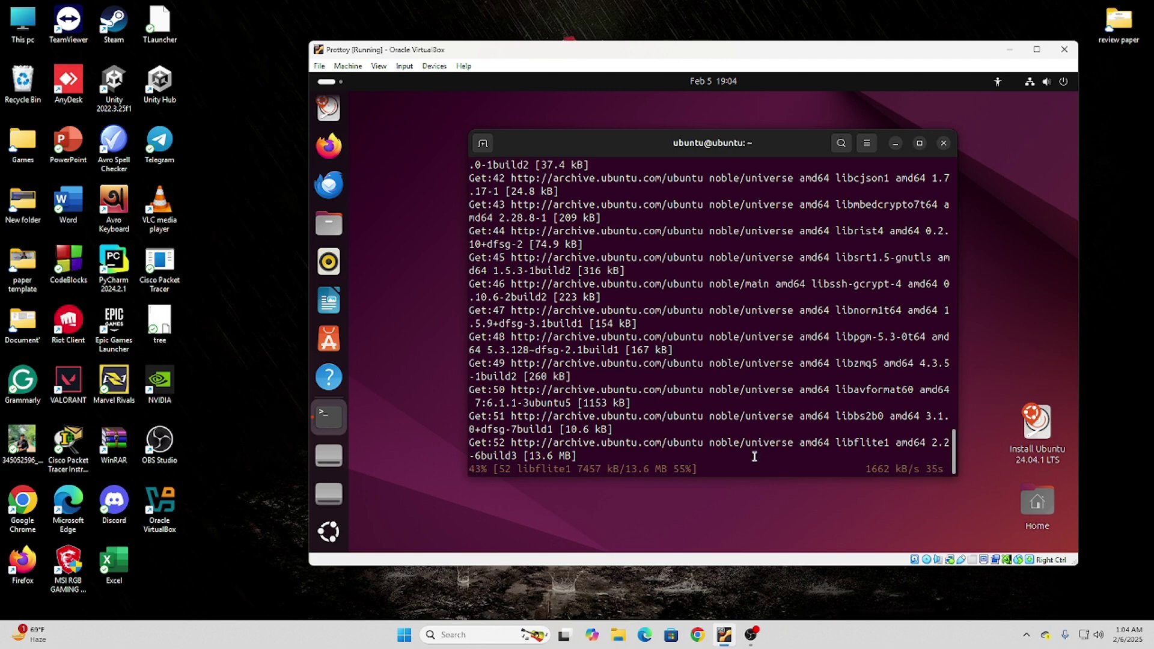
left_click(752, 635)
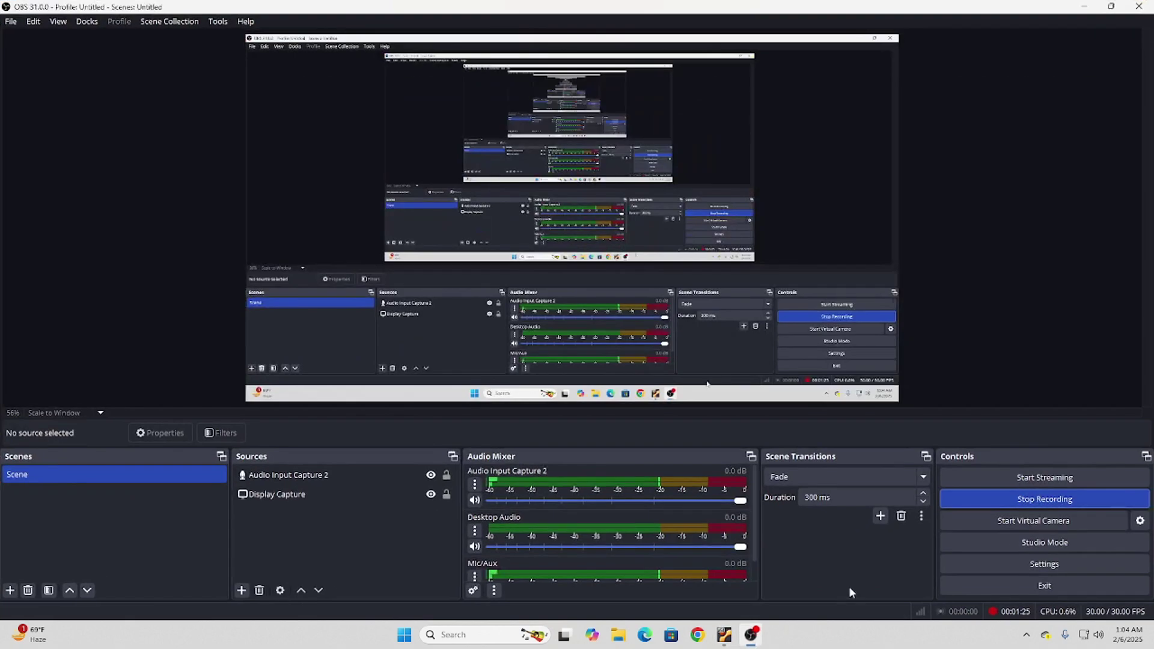